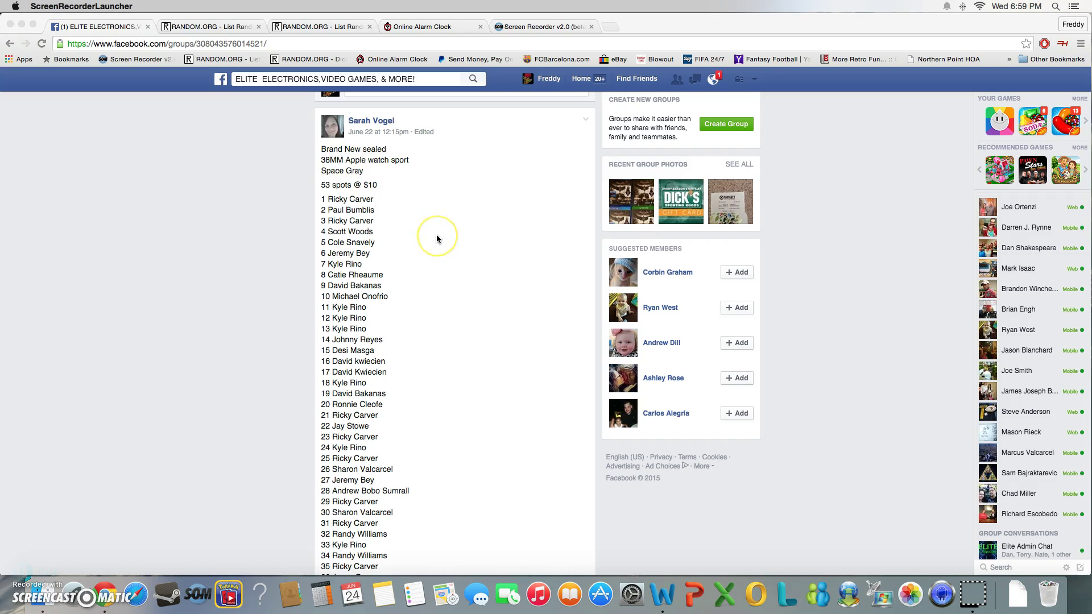
scroll(435, 234, "down", 2)
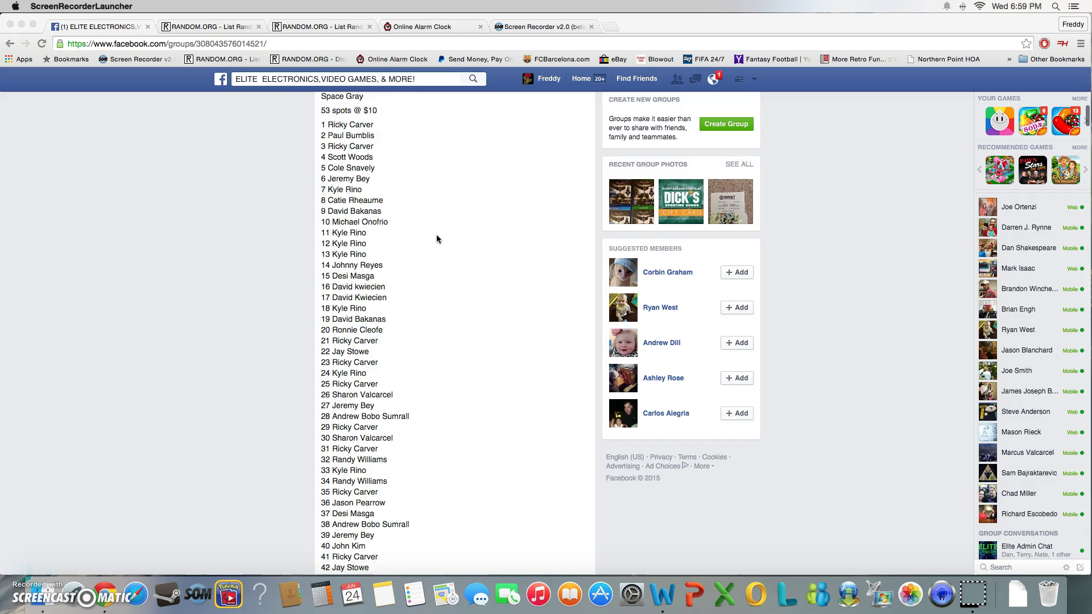
scroll(436, 240, "down", 5)
scroll(435, 238, "down", 2)
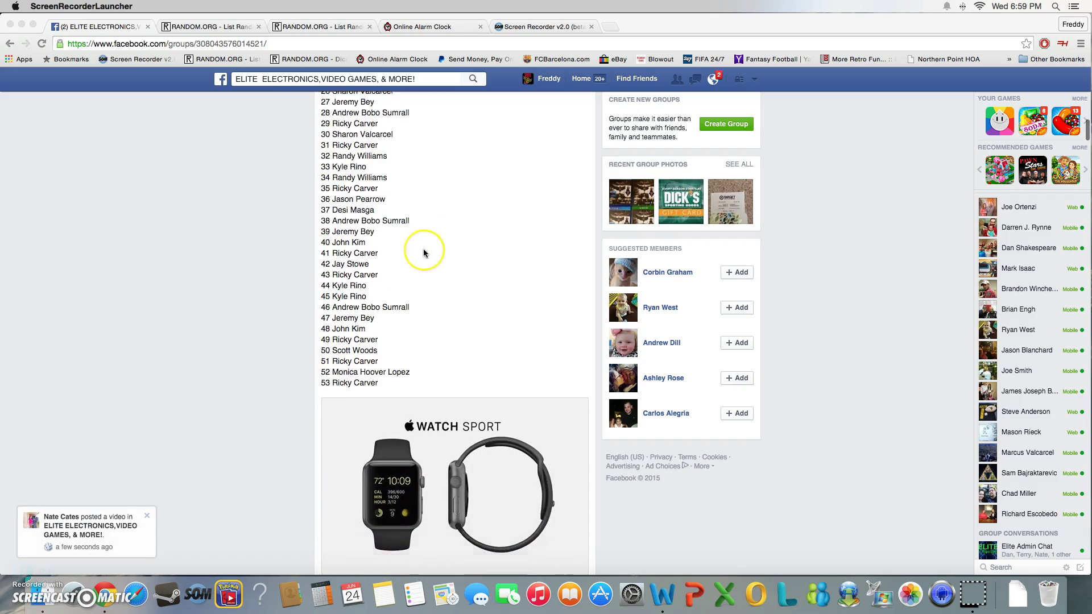
scroll(424, 253, "down", 8)
scroll(423, 249, "down", 5)
scroll(424, 248, "down", 2)
Step: Post a 'live' comment under the 53-spot Apple Watch raffle post
left_click(443, 237)
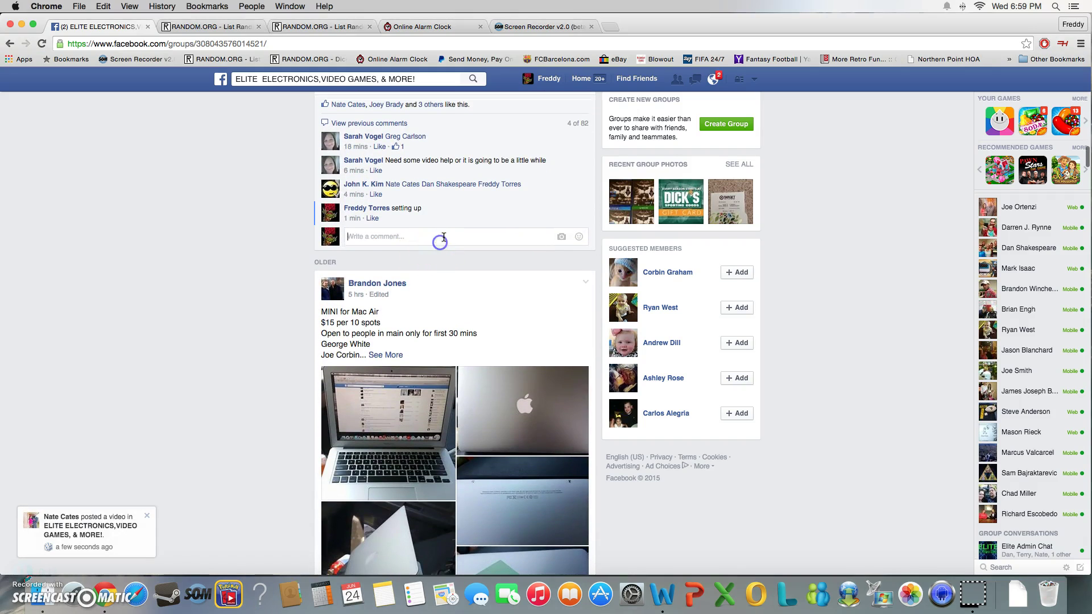
type("live")
key("Return")
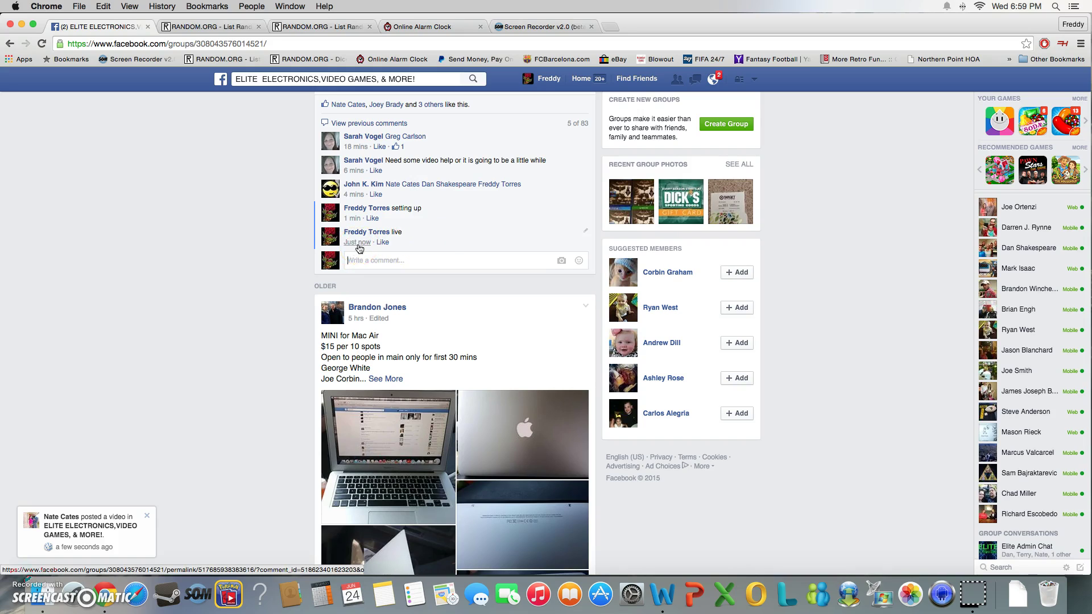
Step: Check the clock, then copy spots 1–53 from the Facebook raffle post
left_click(415, 27)
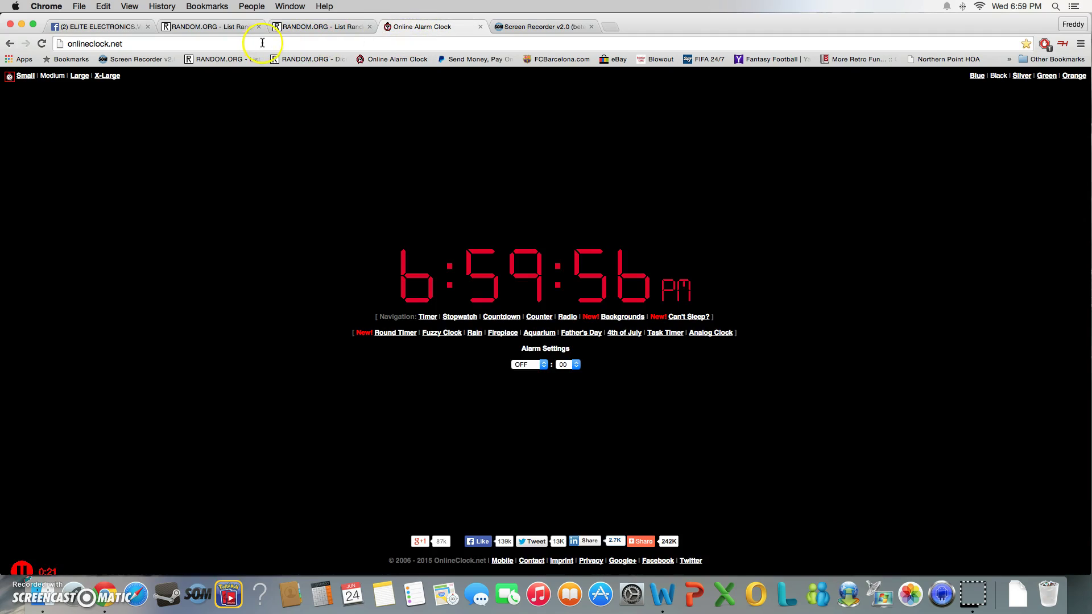
left_click(109, 28)
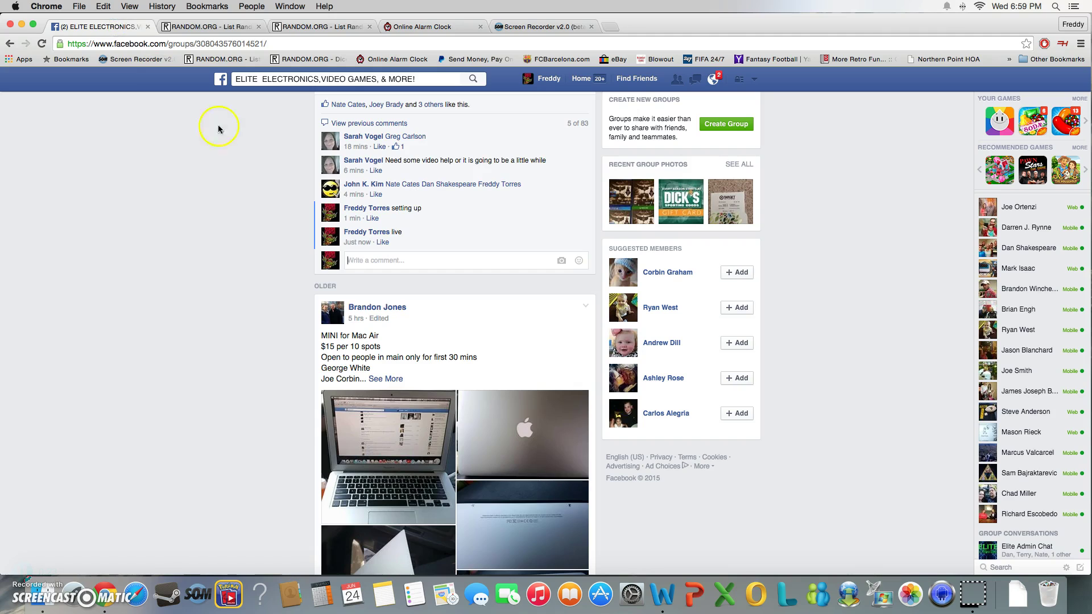
scroll(360, 262, "down", 10)
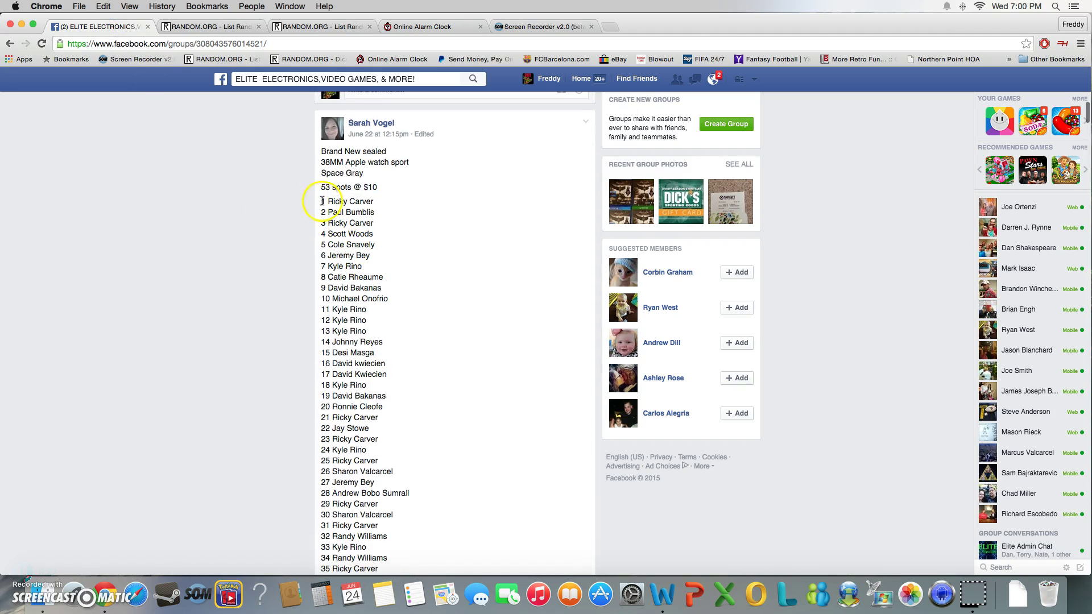
mouse_move(321, 202)
left_mouse_down()
mouse_move(391, 576)
mouse_move(392, 513)
left_mouse_up()
right_click(424, 428)
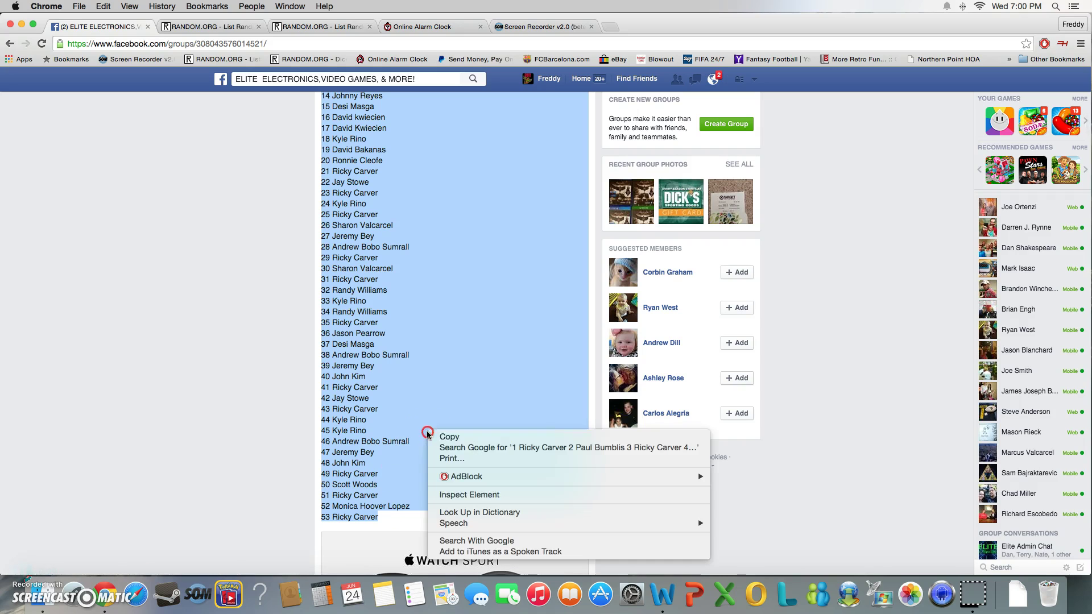
left_click(431, 433)
scroll(380, 368, "up", 5)
scroll(381, 369, "up", 3)
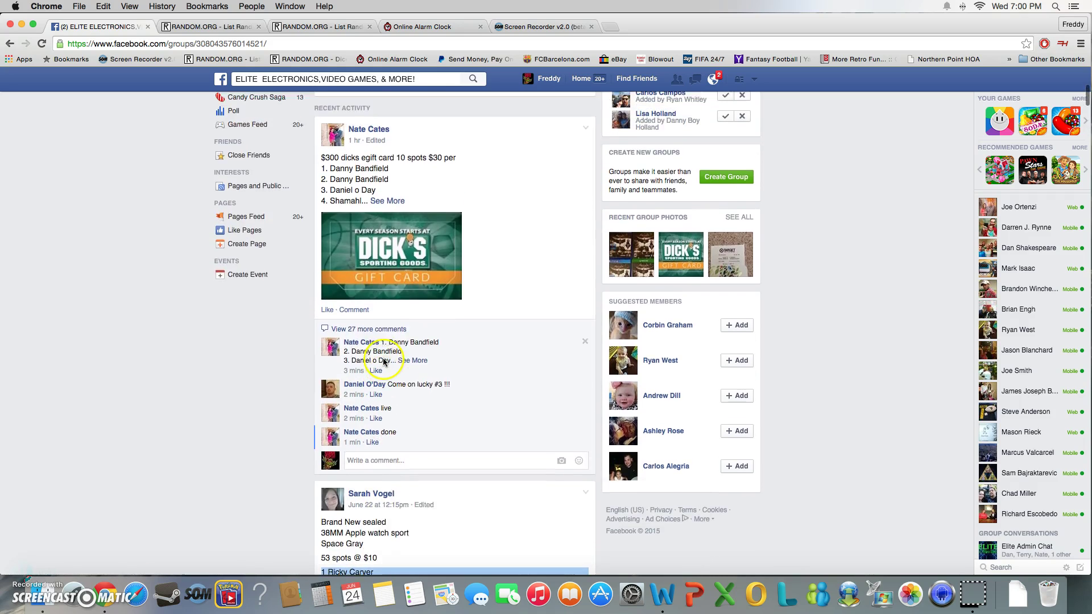
scroll(398, 351, "down", 4)
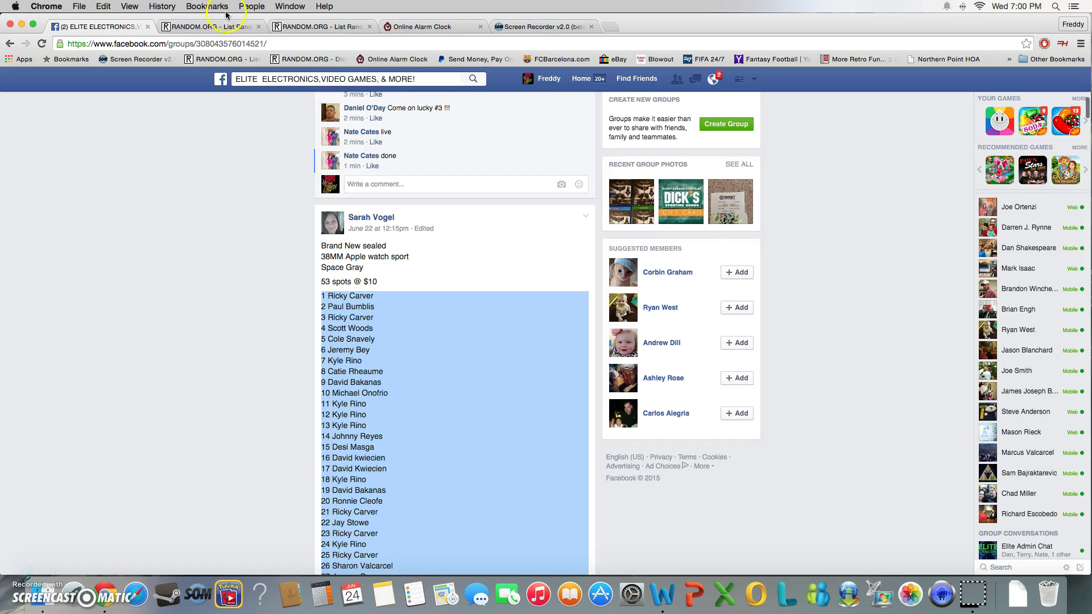
Step: Paste the 53 names into the List Randomizer and enlarge the field to show every line
left_click(205, 26)
left_click(374, 306)
right_click(374, 306)
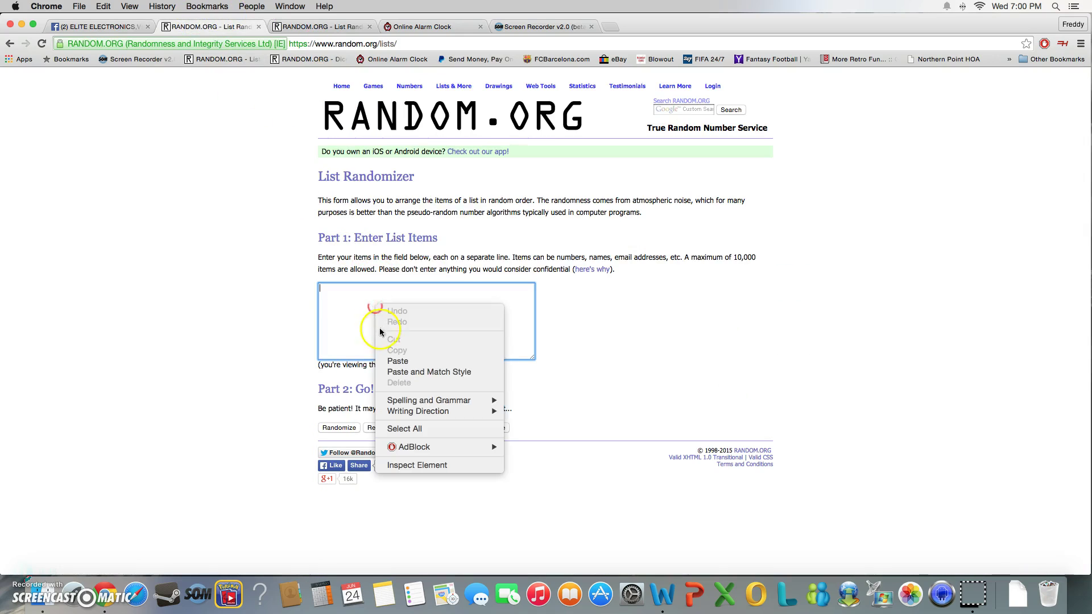
left_click(393, 359)
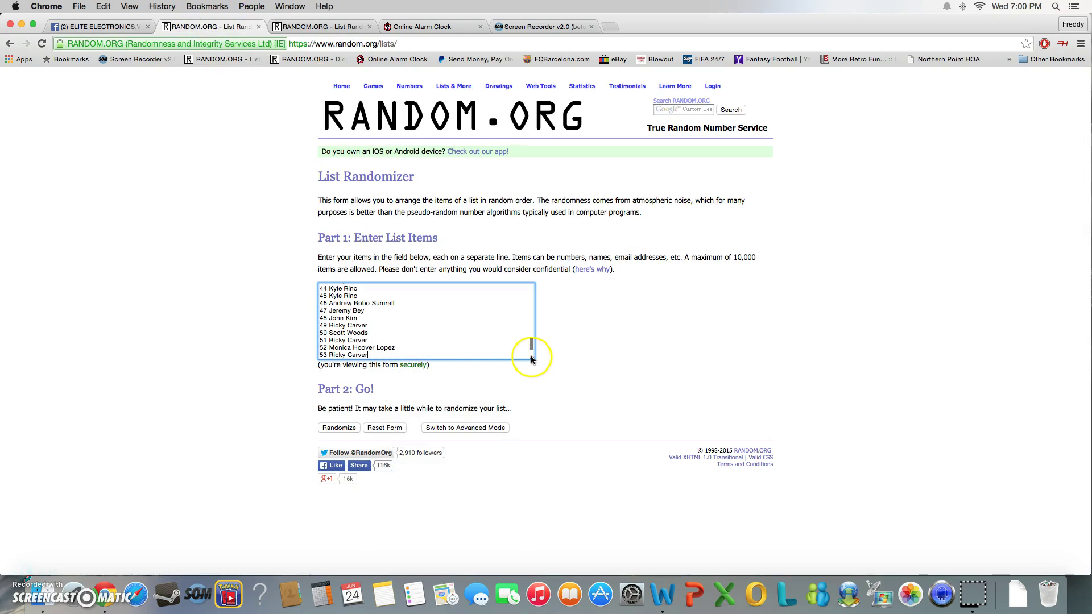
left_click_drag(532, 356, 531, 604)
scroll(591, 442, "down", 3)
scroll(592, 441, "down", 1)
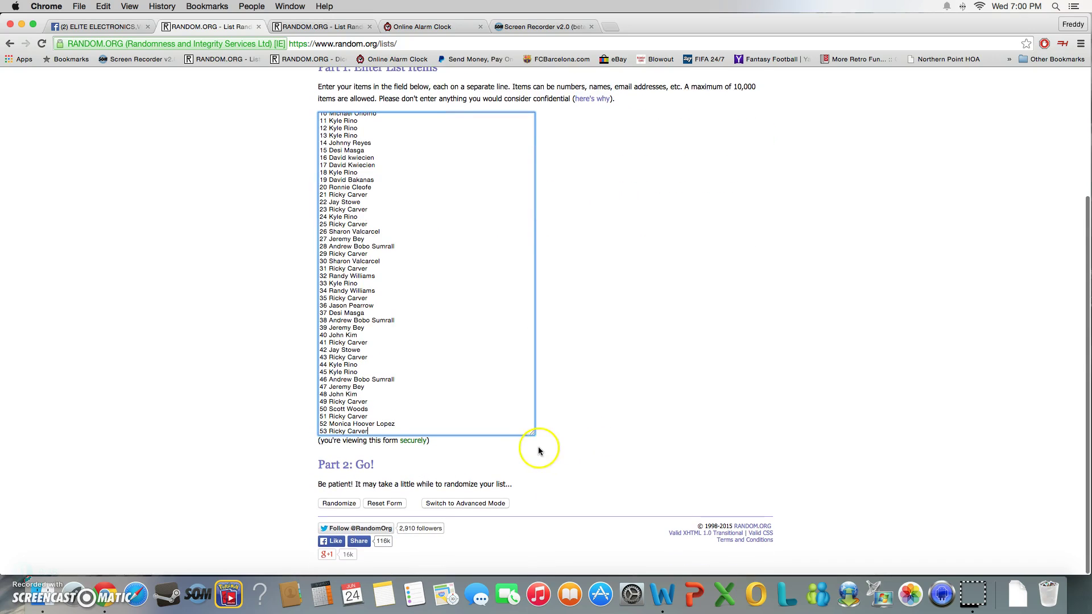
left_click_drag(535, 438, 541, 506)
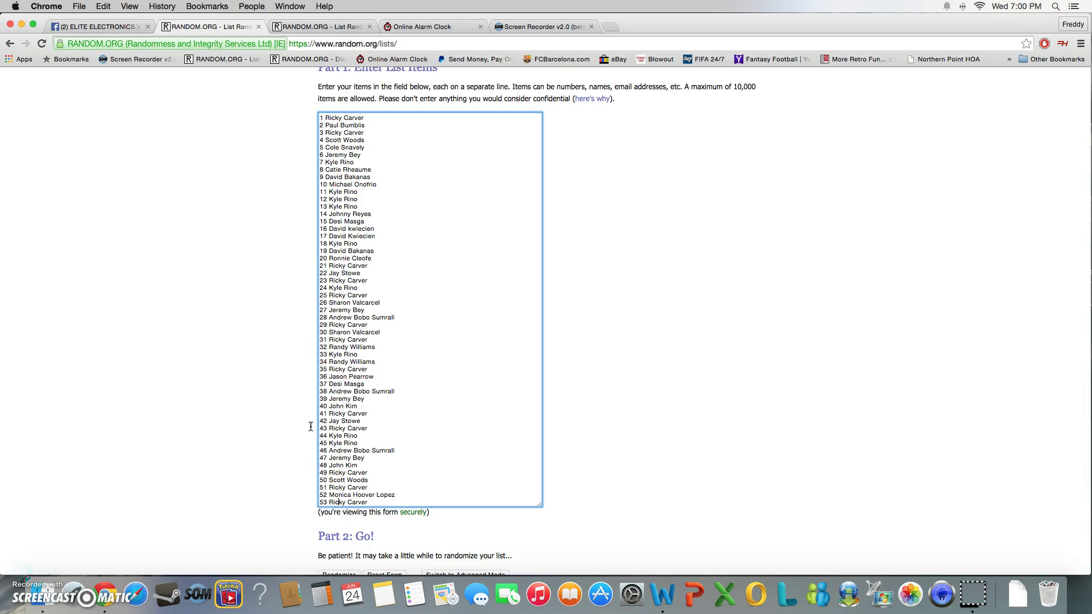
Step: Check the clock, then load the Dice Roller in the spare randomizer tab
left_click(420, 31)
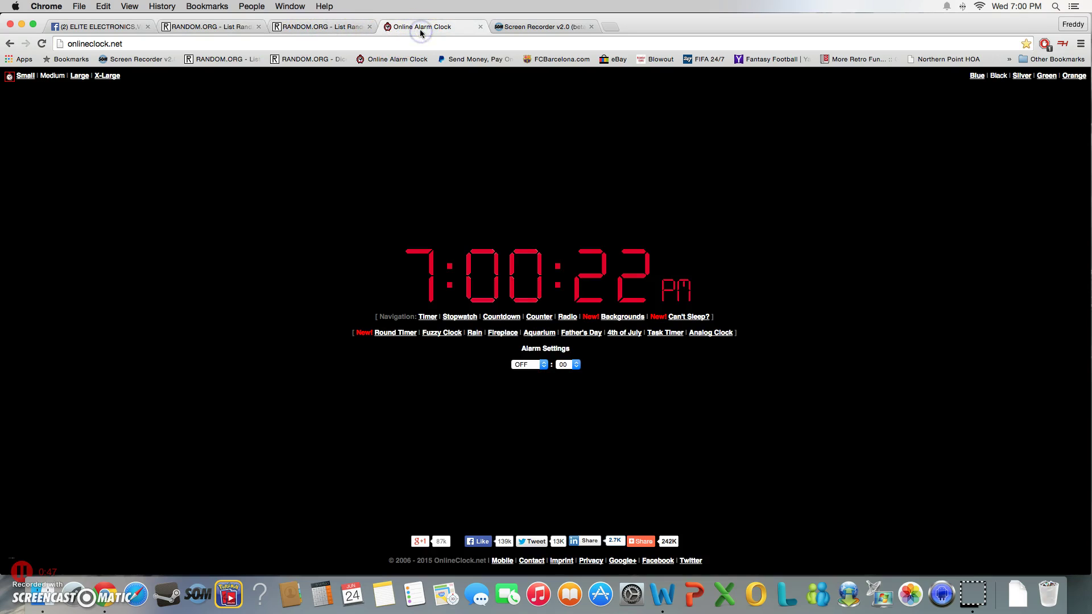
left_click(318, 28)
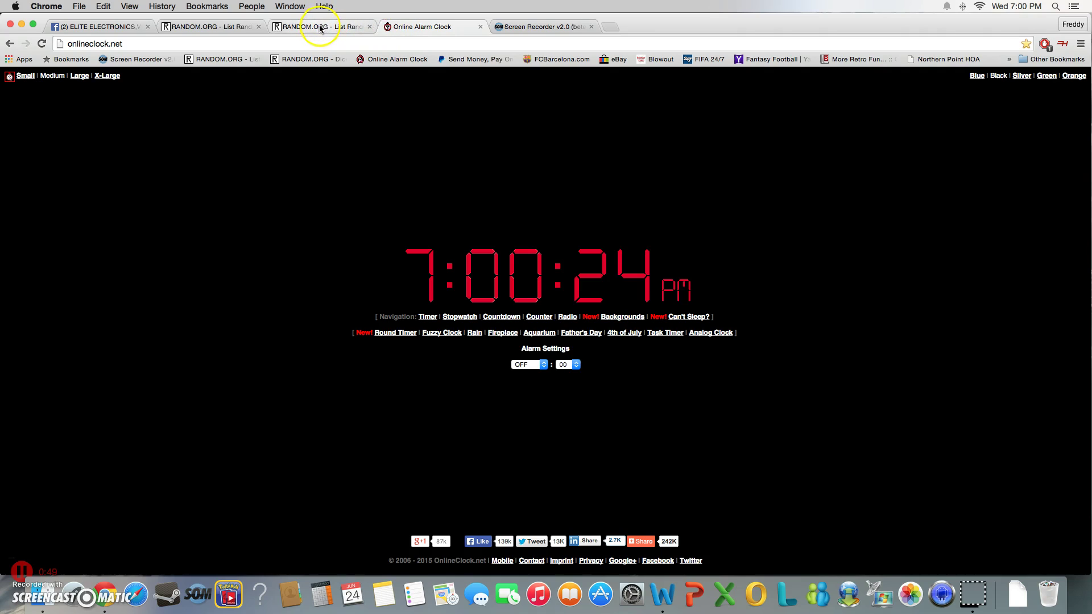
left_click(319, 29)
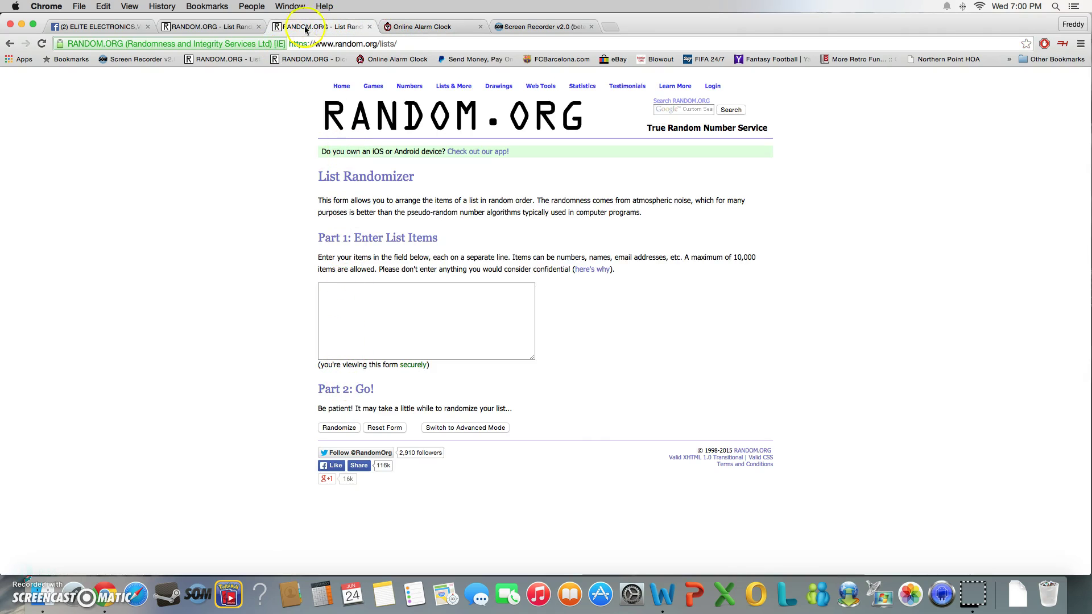
left_click(229, 26)
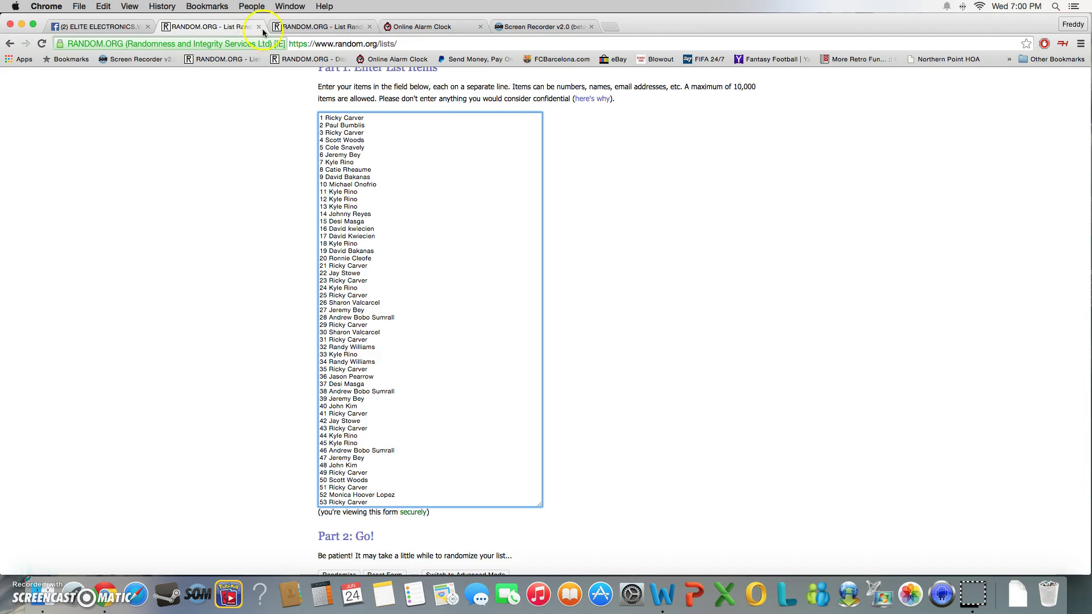
left_click(307, 28)
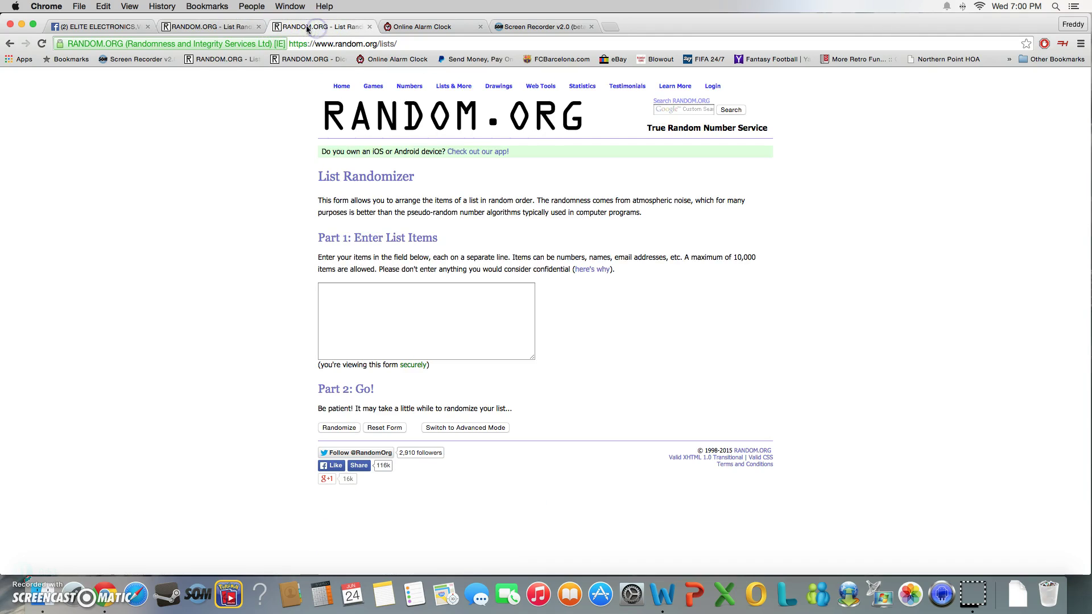
left_click(311, 60)
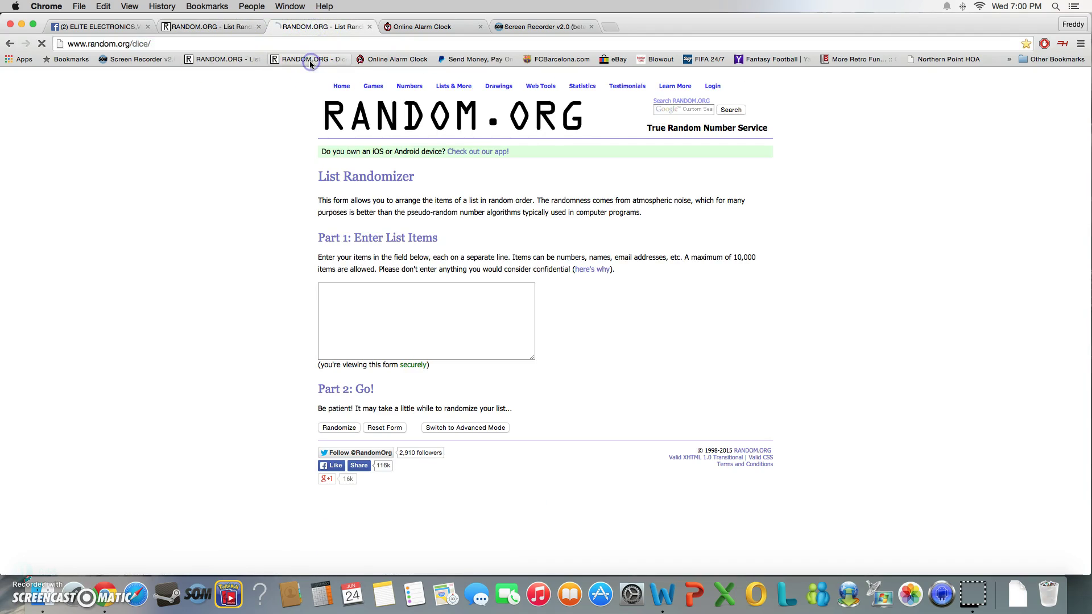
Step: Roll two dice for a five and a six, check the clock, and return to the names
left_click(185, 26)
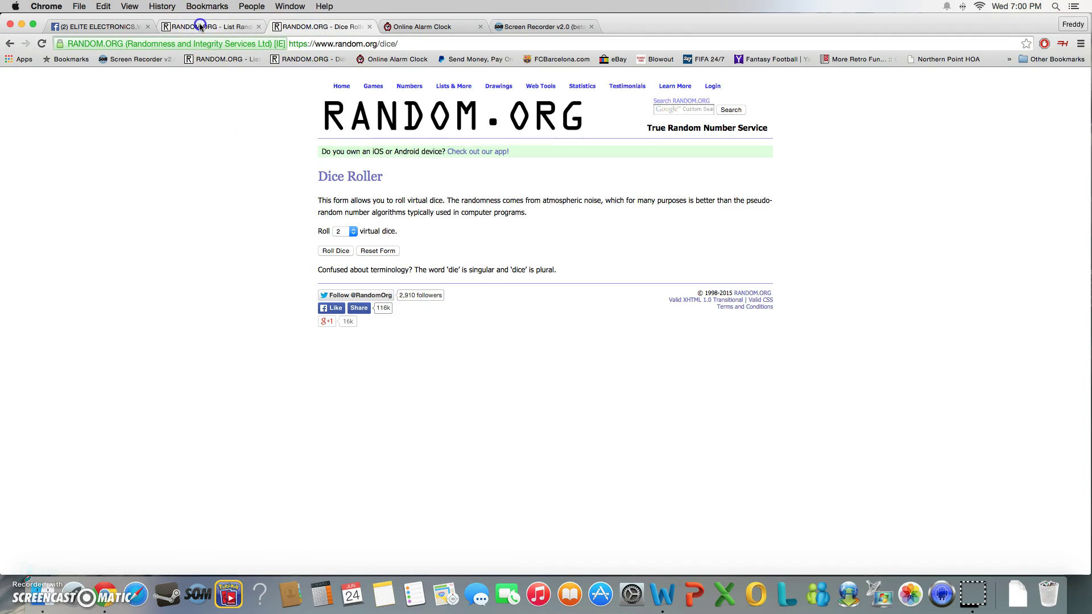
left_click(336, 27)
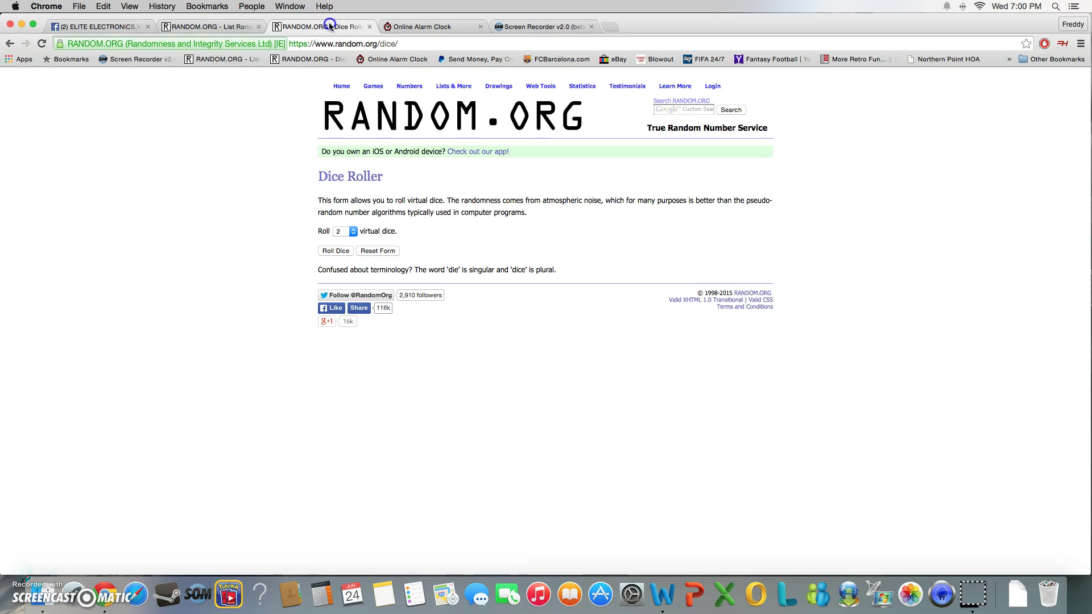
left_click(327, 252)
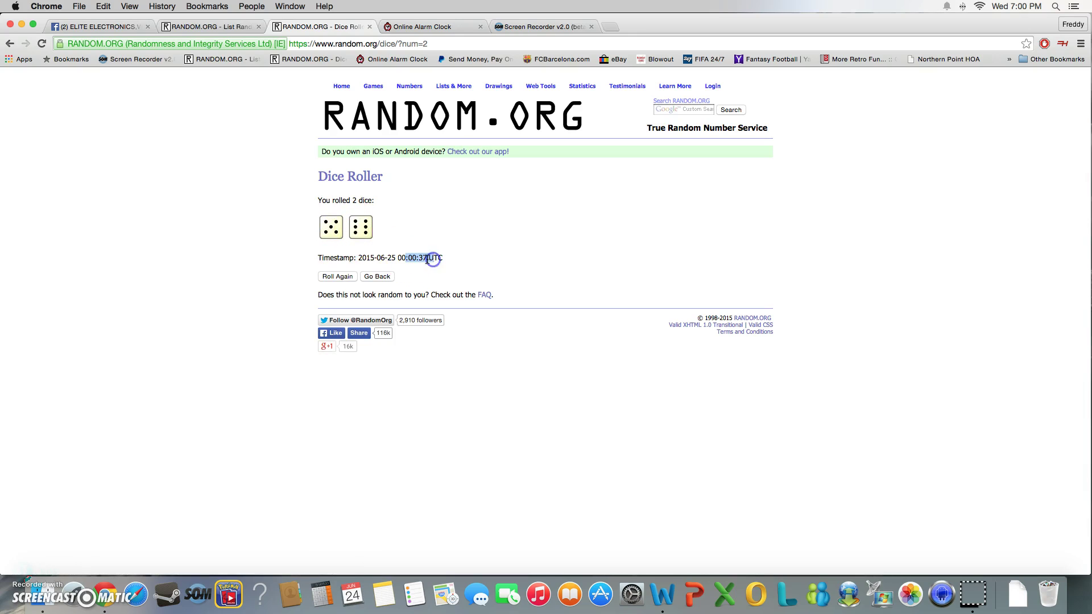
left_click(419, 25)
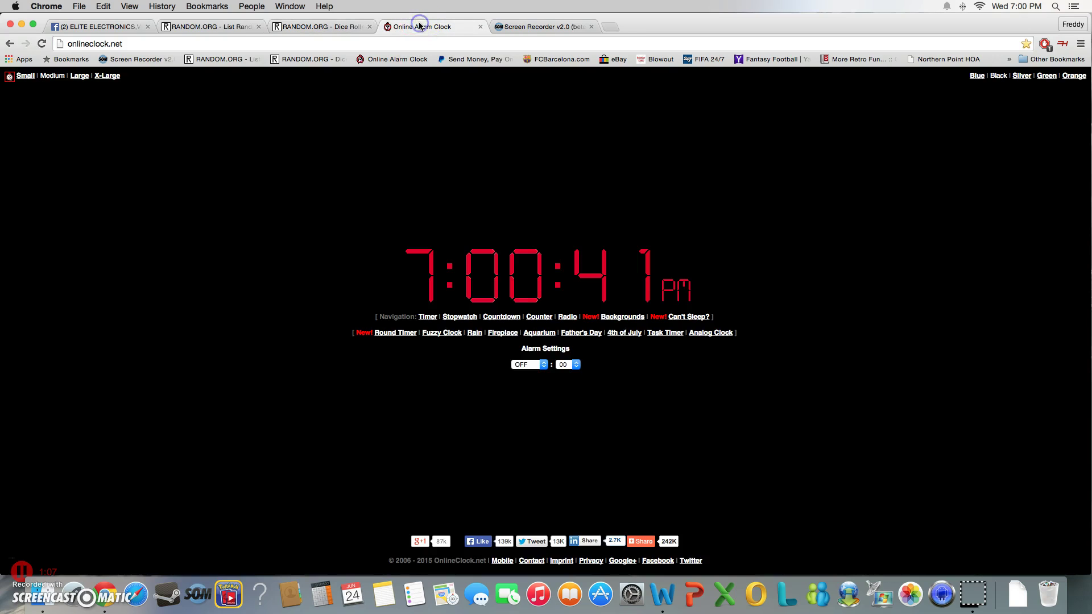
left_click(308, 26)
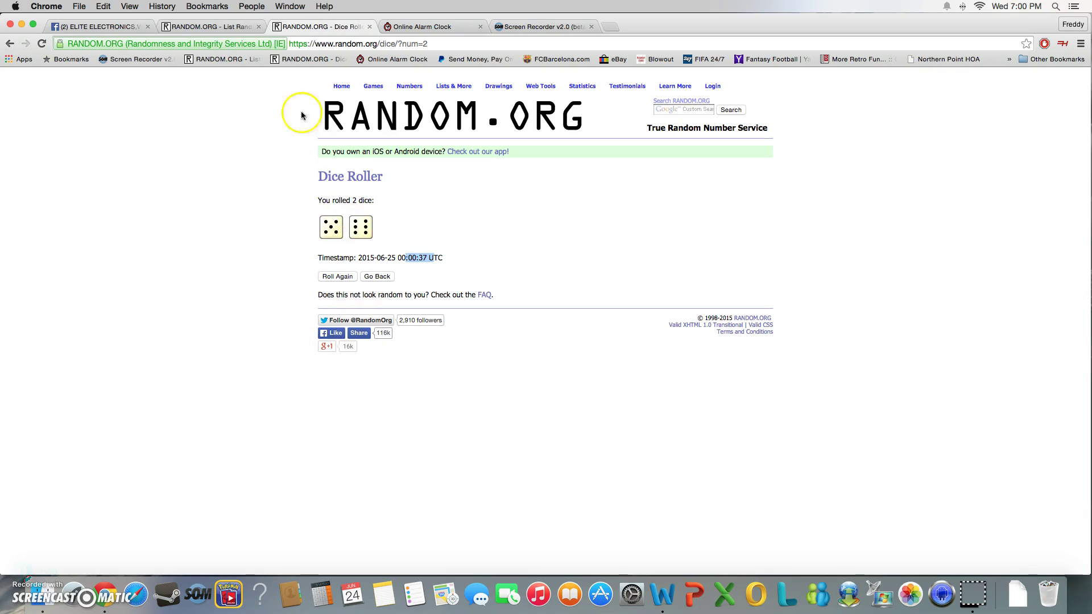
left_click(210, 26)
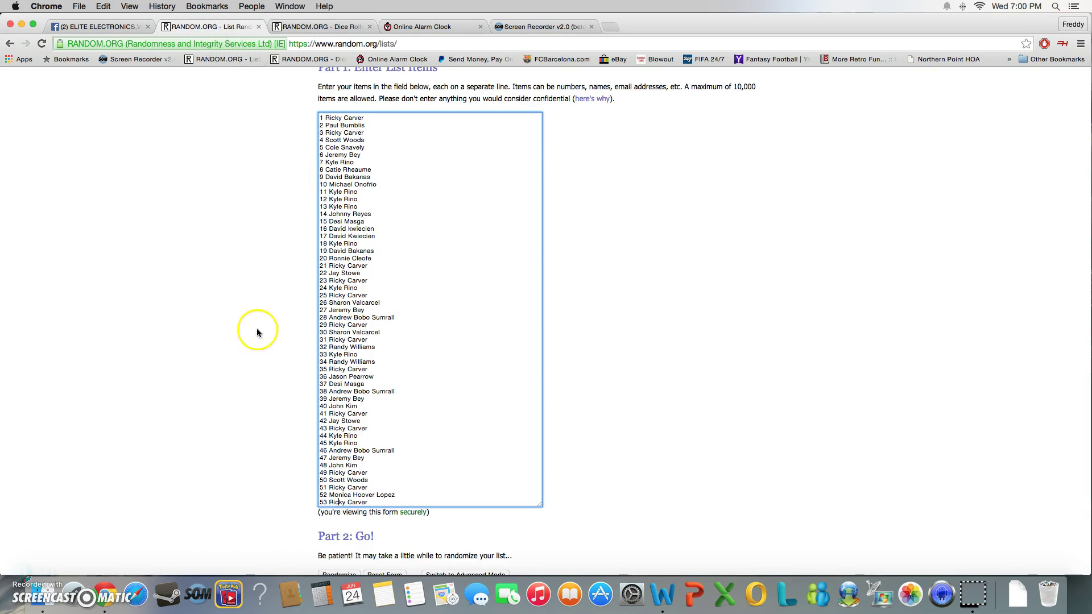
scroll(273, 452, "down", 3)
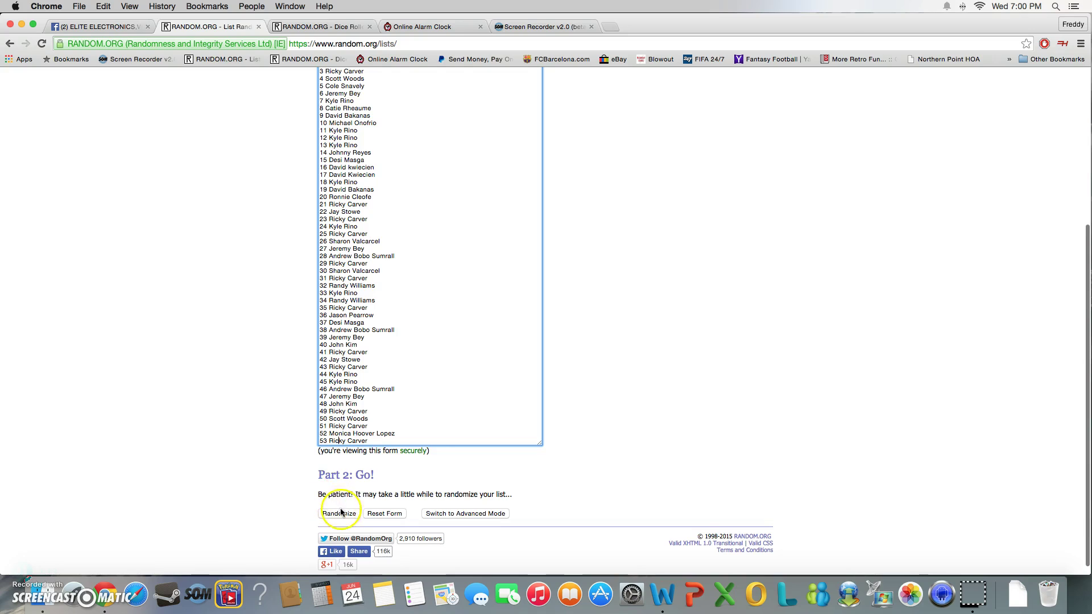
left_click(339, 514)
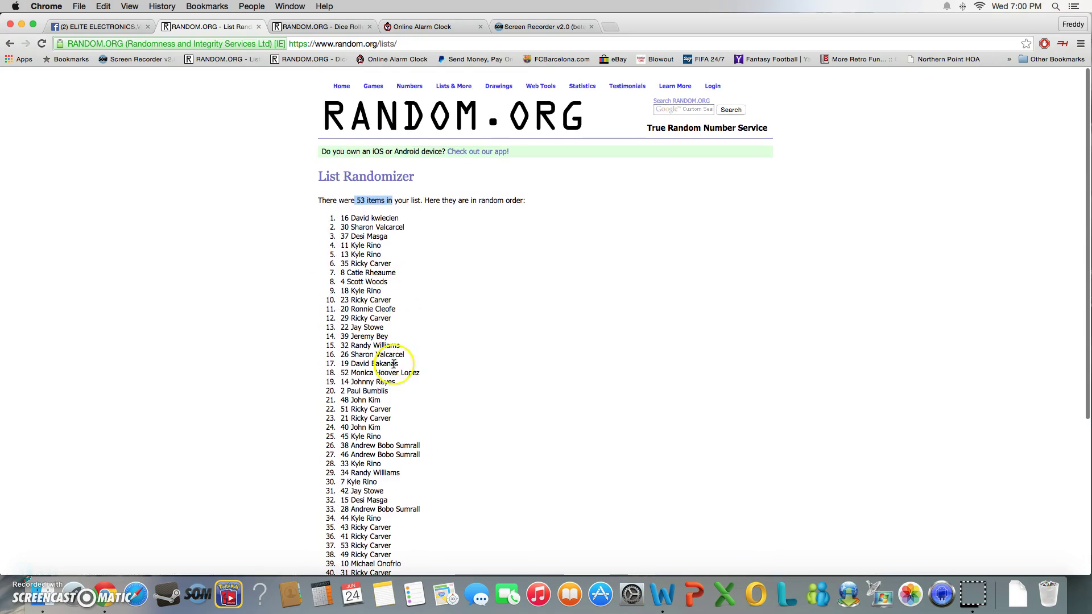
scroll(385, 367, "down", 4)
scroll(358, 418, "down", 2)
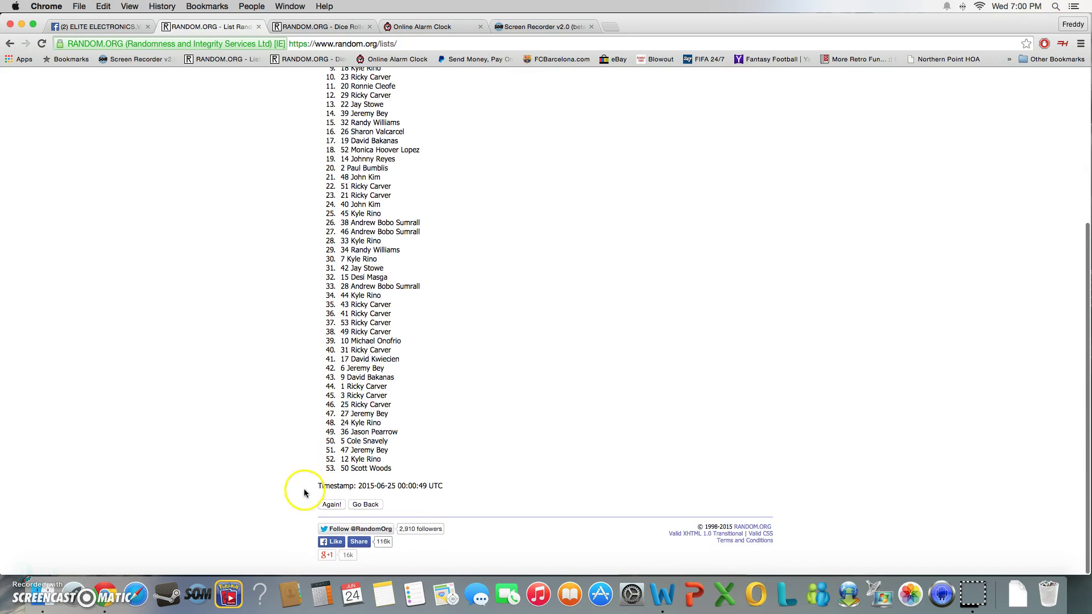
left_click(329, 504)
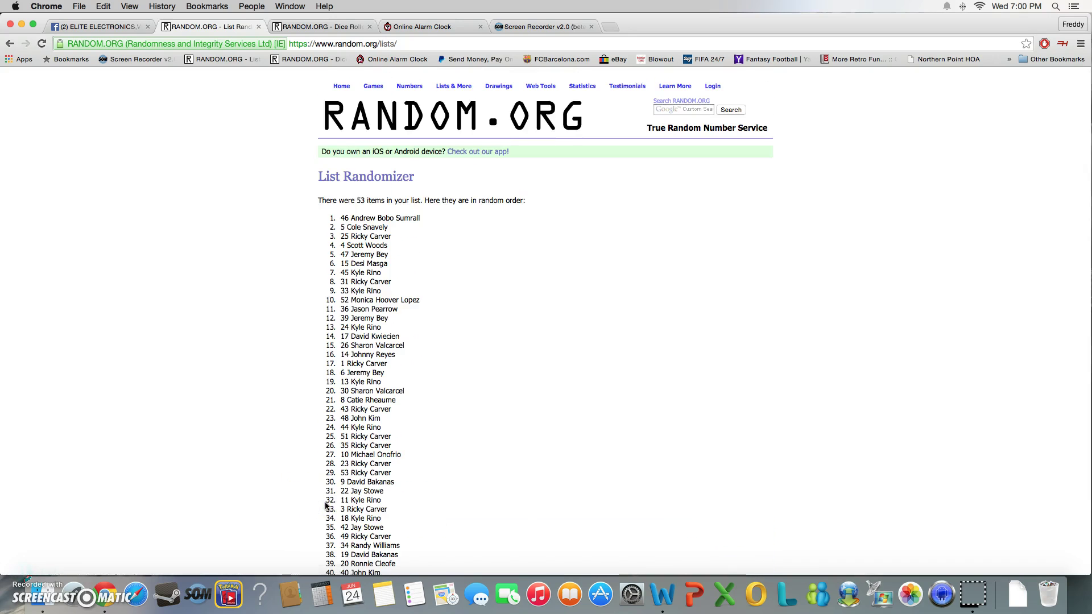
scroll(326, 505, "down", 4)
scroll(329, 510, "down", 1)
left_click(329, 510)
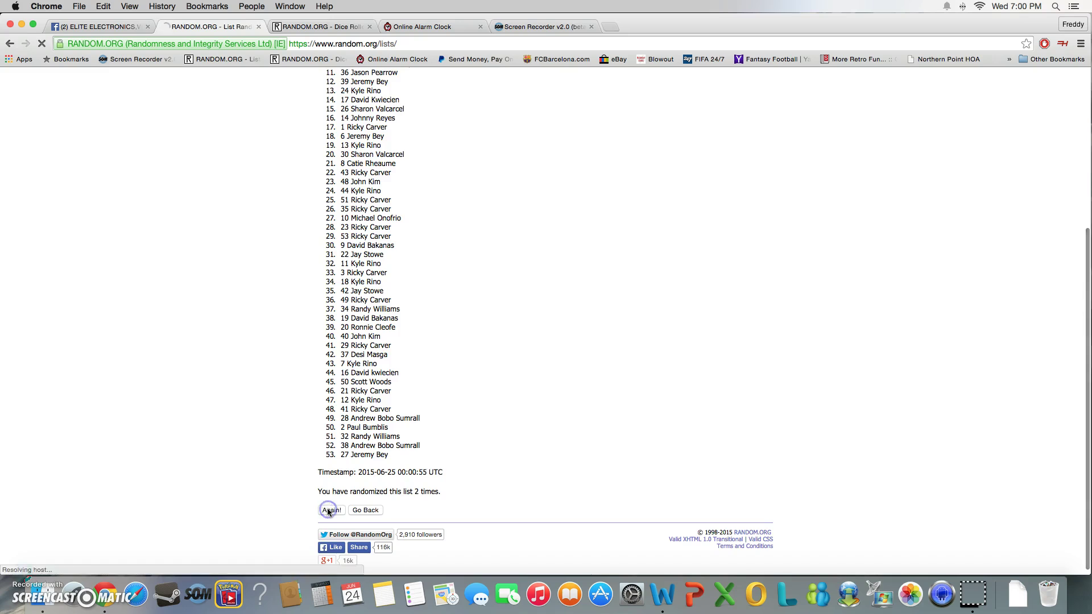
scroll(331, 501, "down", 5)
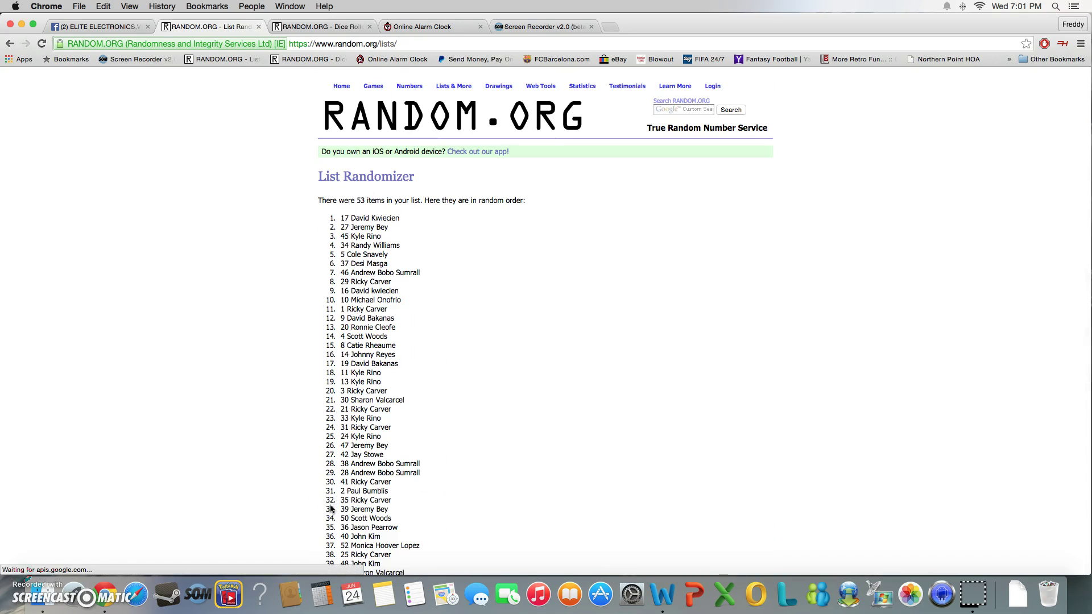
scroll(330, 510, "down", 5)
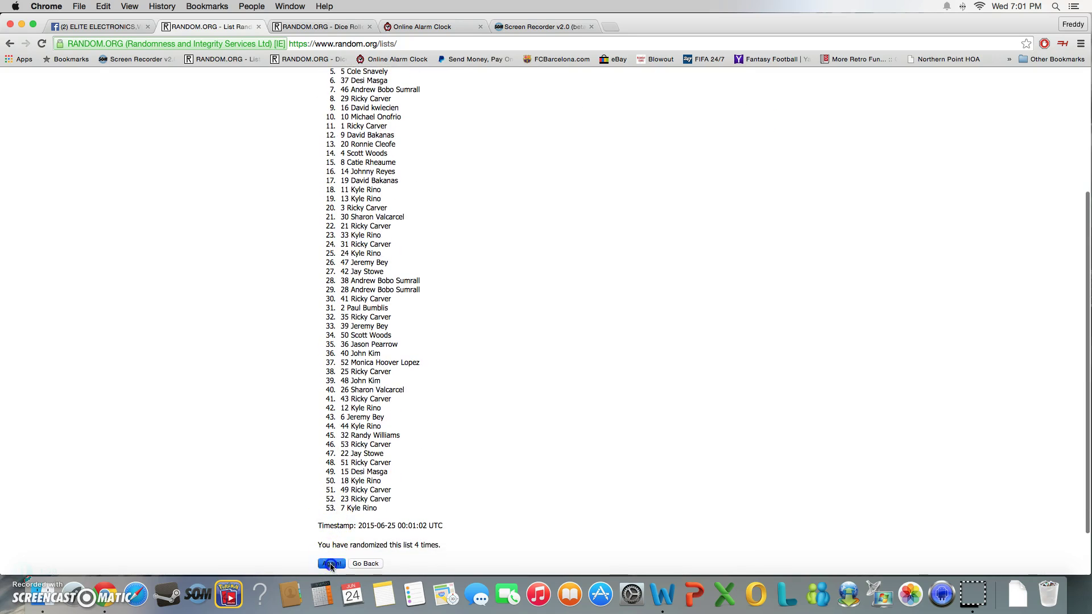
left_click(330, 565)
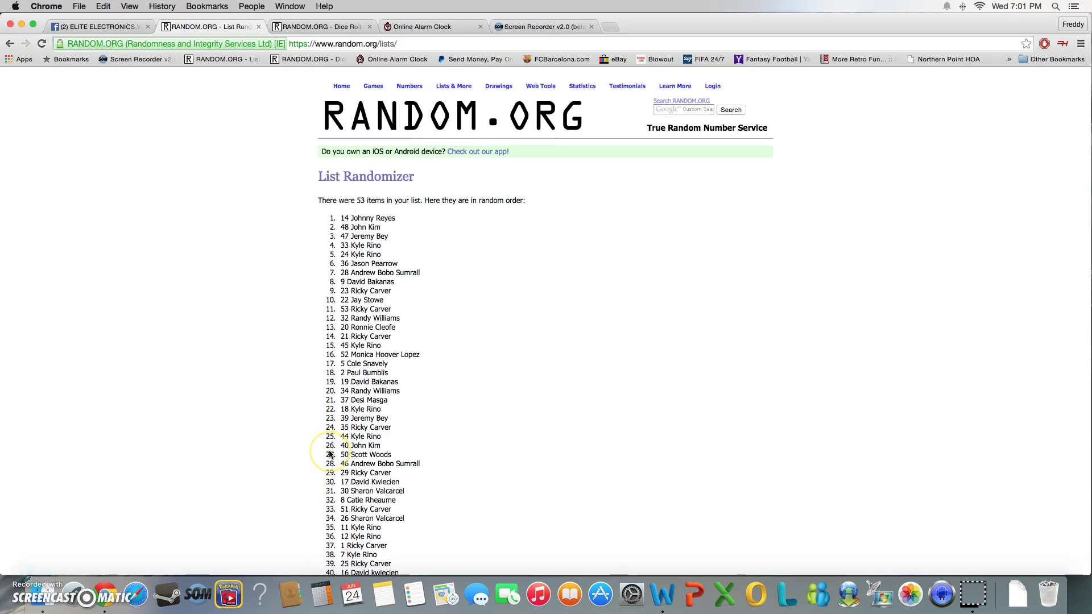
scroll(331, 455, "down", 4)
scroll(333, 495, "down", 1)
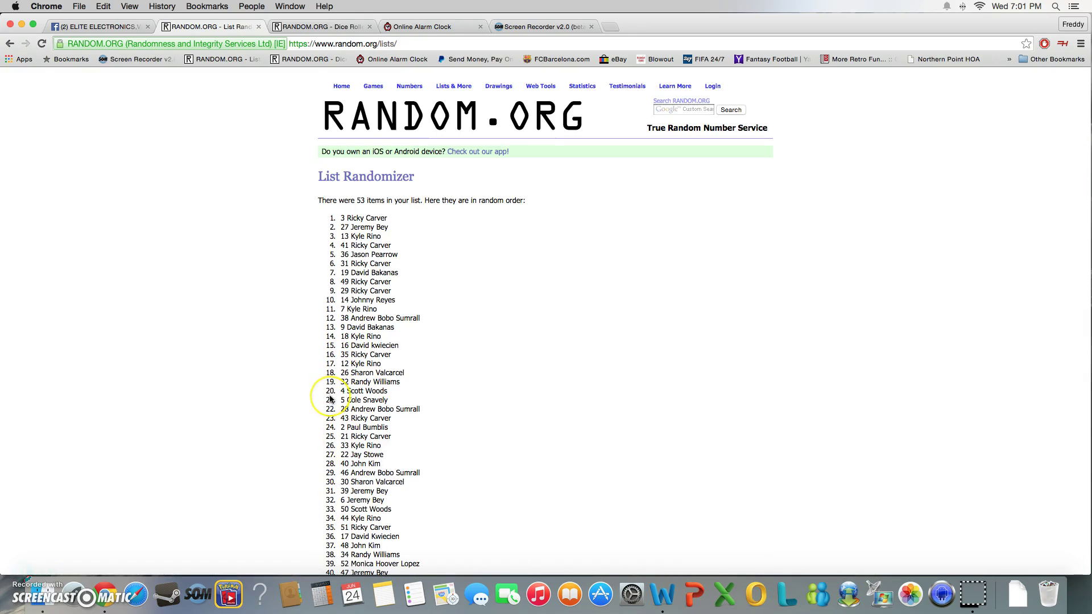
scroll(330, 398, "down", 3)
scroll(330, 399, "down", 1)
left_click(337, 539)
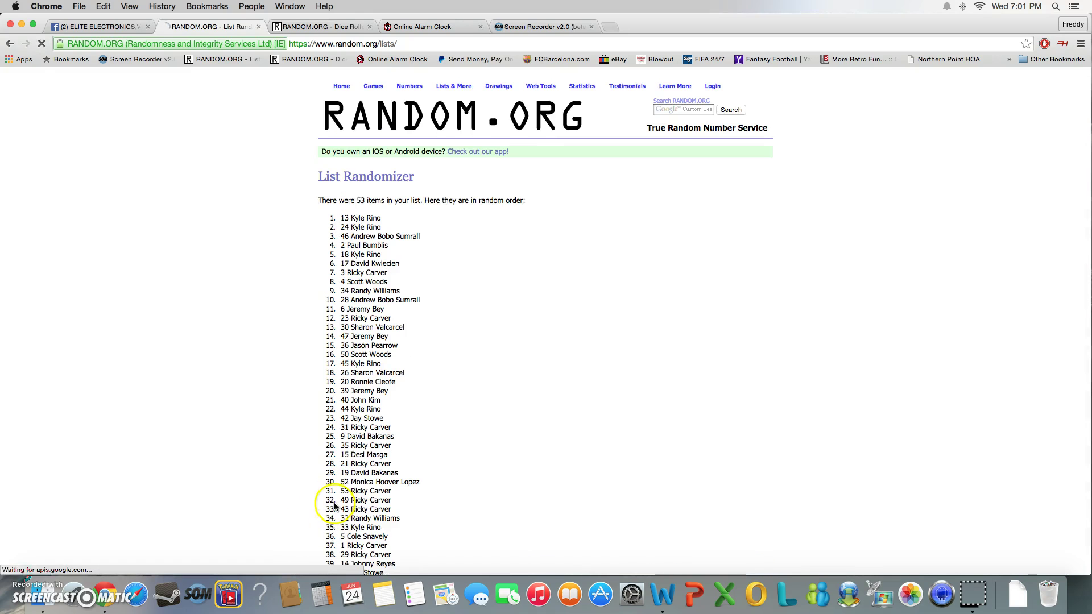
scroll(351, 436, "down", 5)
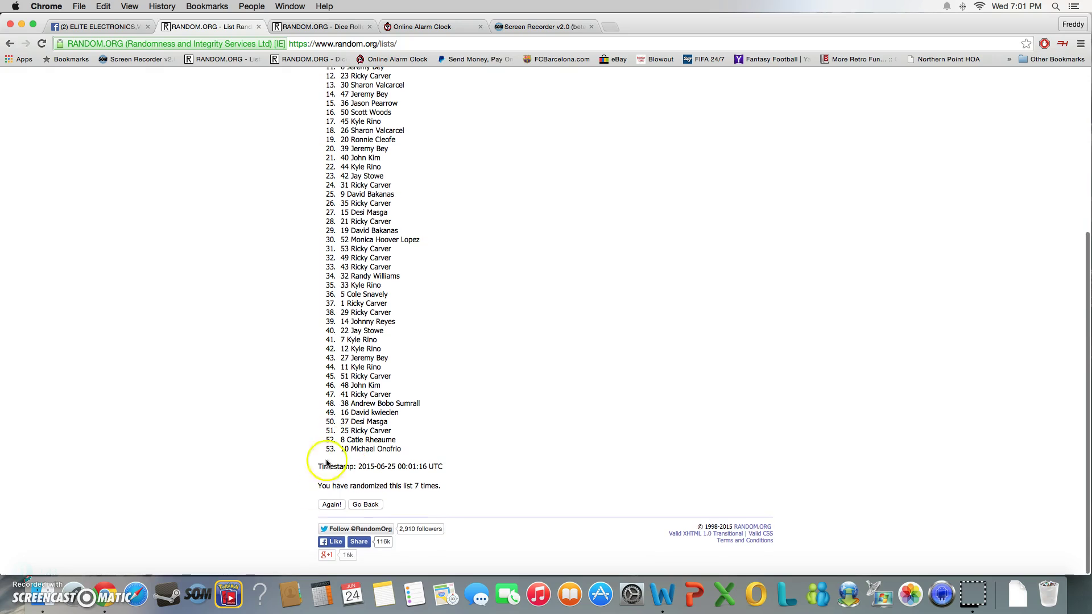
left_click(330, 506)
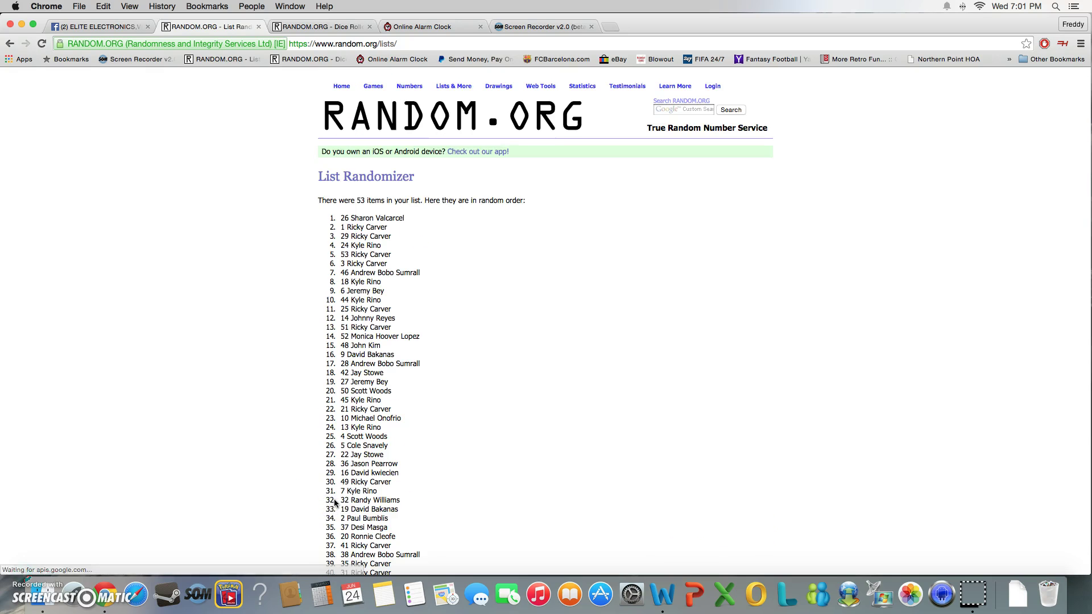
scroll(335, 504, "down", 5)
scroll(335, 504, "down", 2)
left_click(330, 506)
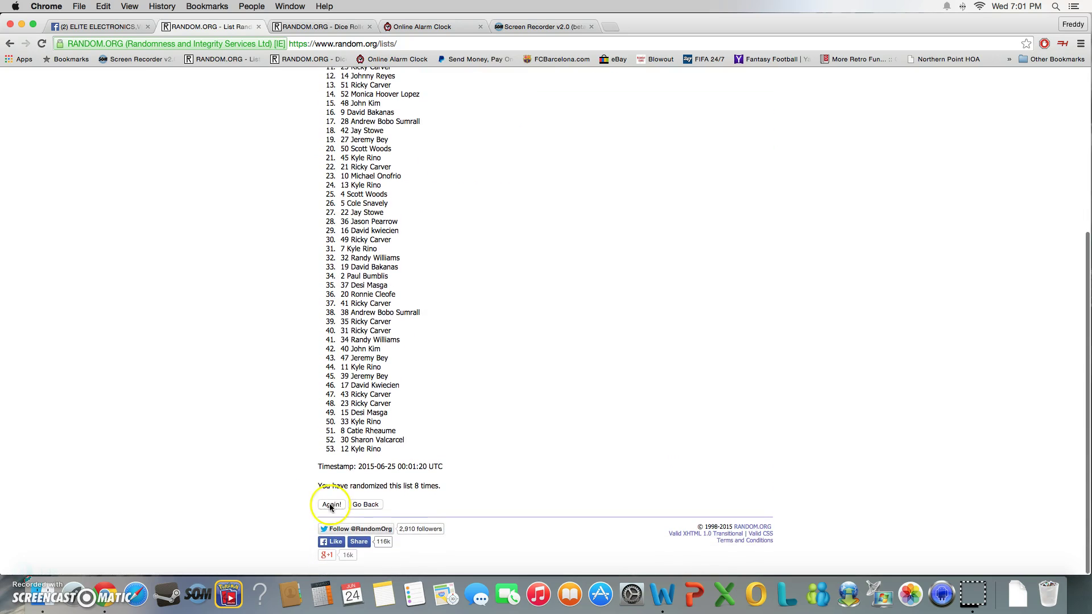
left_click(330, 506)
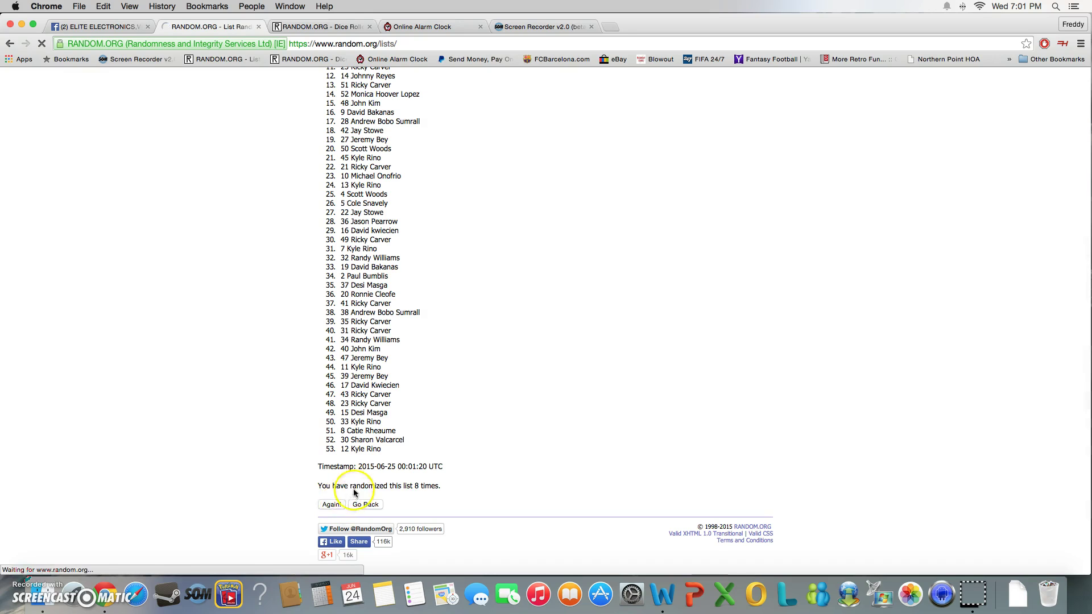
scroll(355, 418, "down", 5)
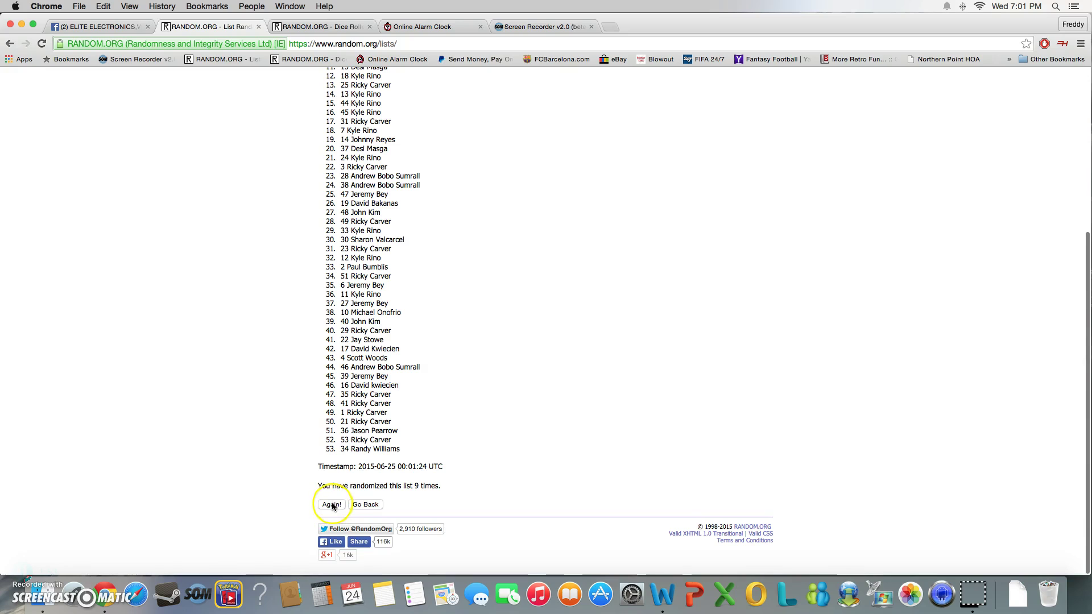
left_click(332, 506)
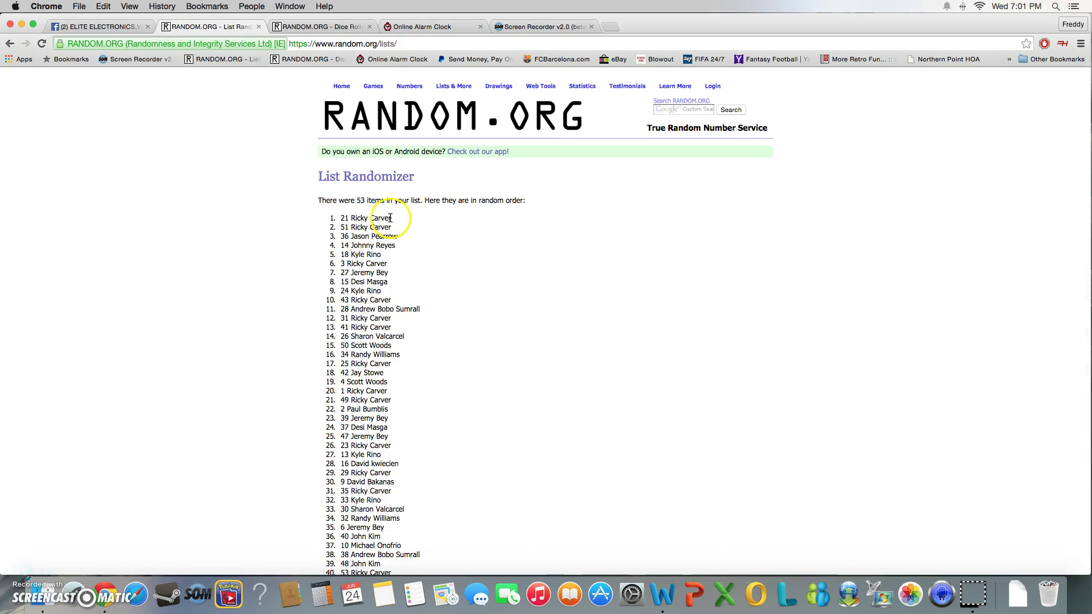
left_click_drag(394, 220, 332, 218)
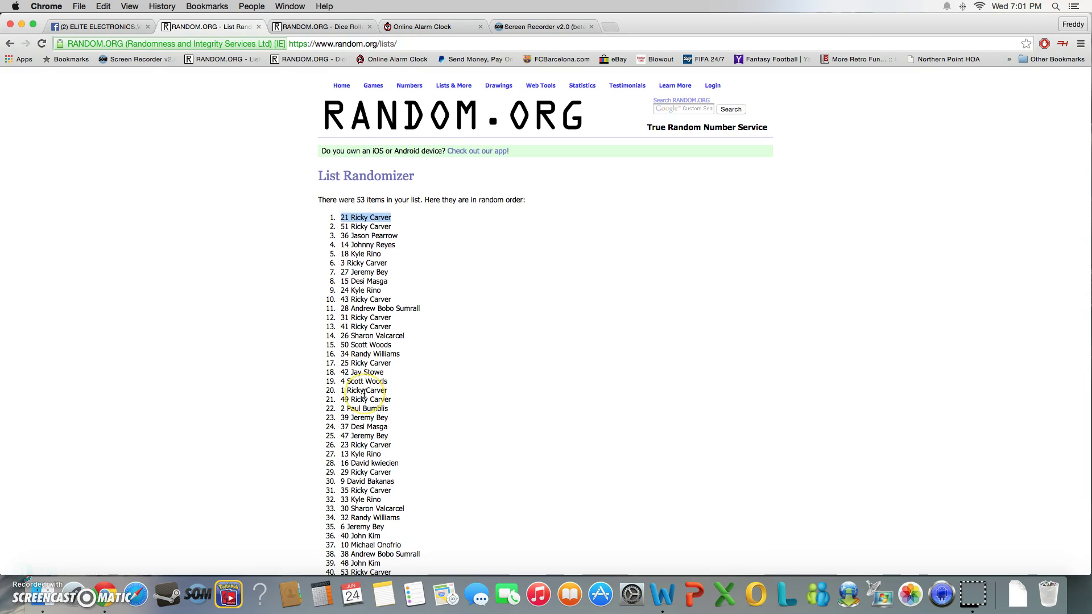
scroll(364, 396, "down", 5)
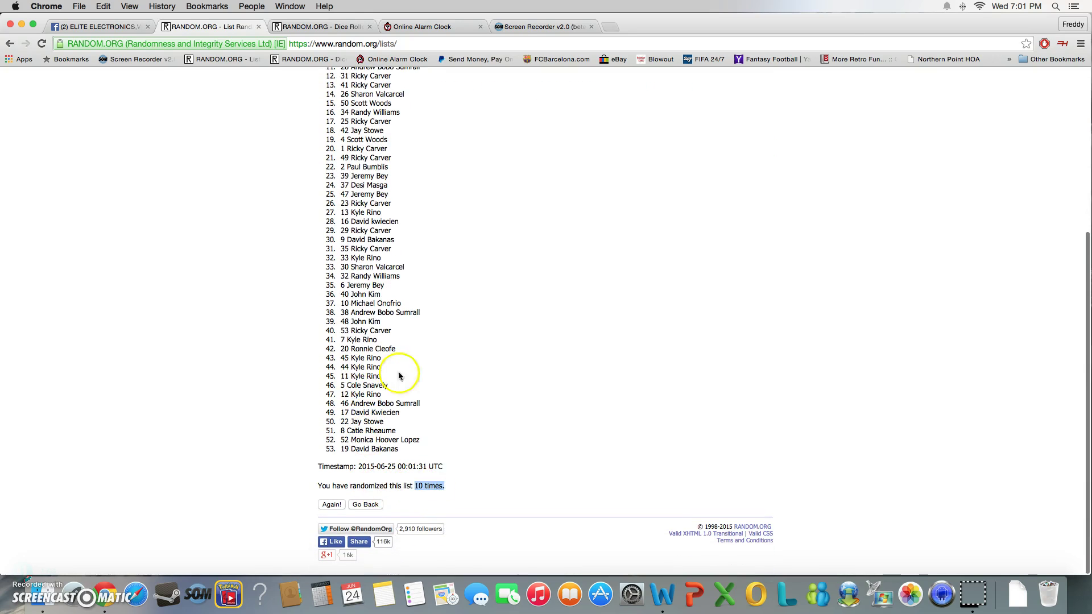
Step: Review the dice roll and the clock time, then go back to the randomized list
left_click(317, 26)
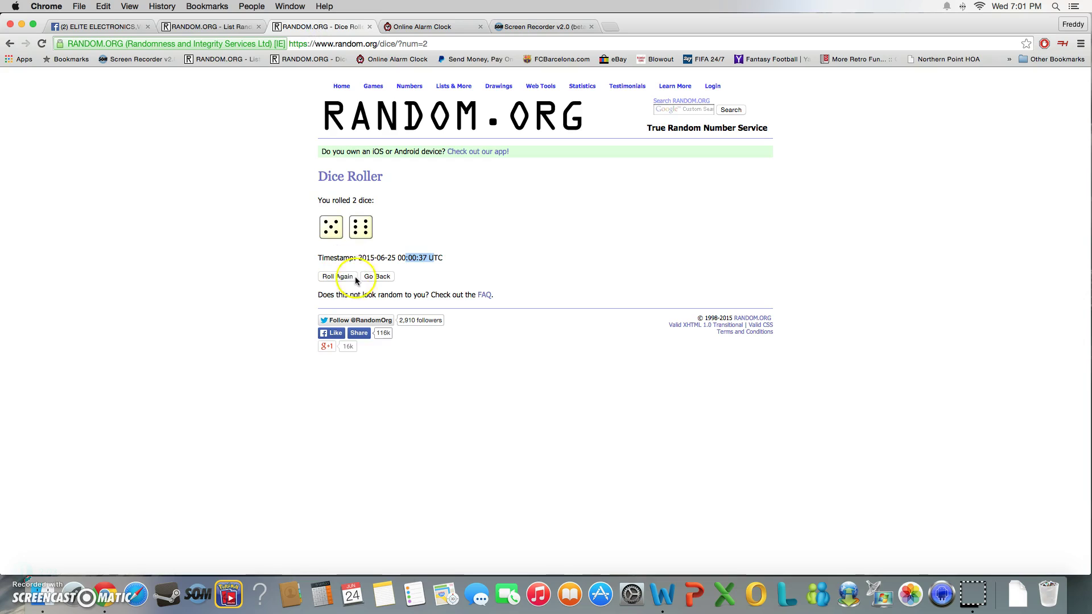
left_click(435, 27)
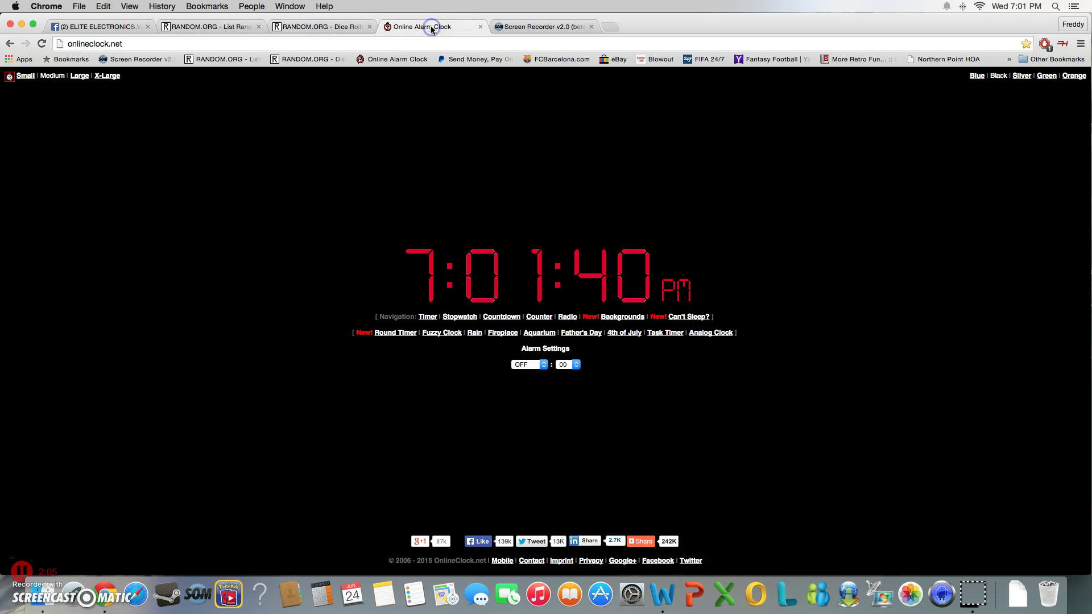
left_click(218, 28)
scroll(329, 222, "up", 10)
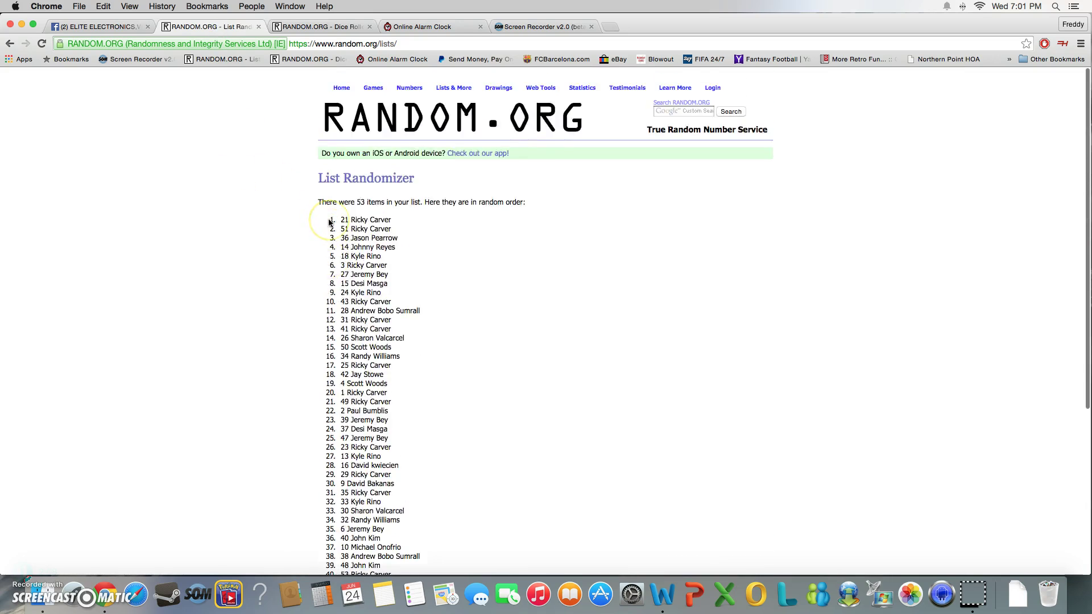
scroll(330, 367, "down", 10)
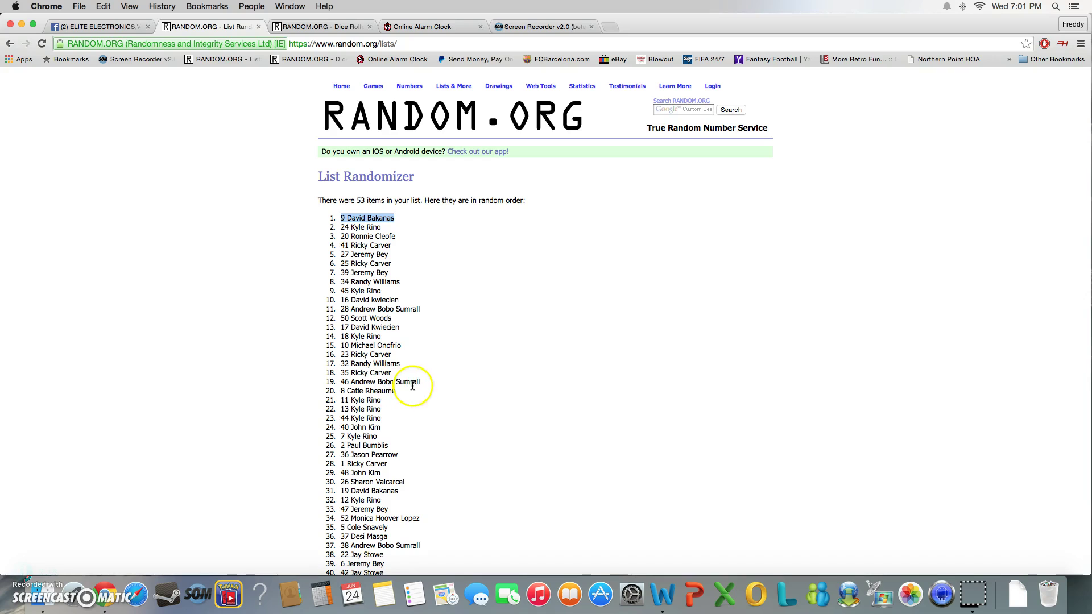
scroll(432, 446, "down", 5)
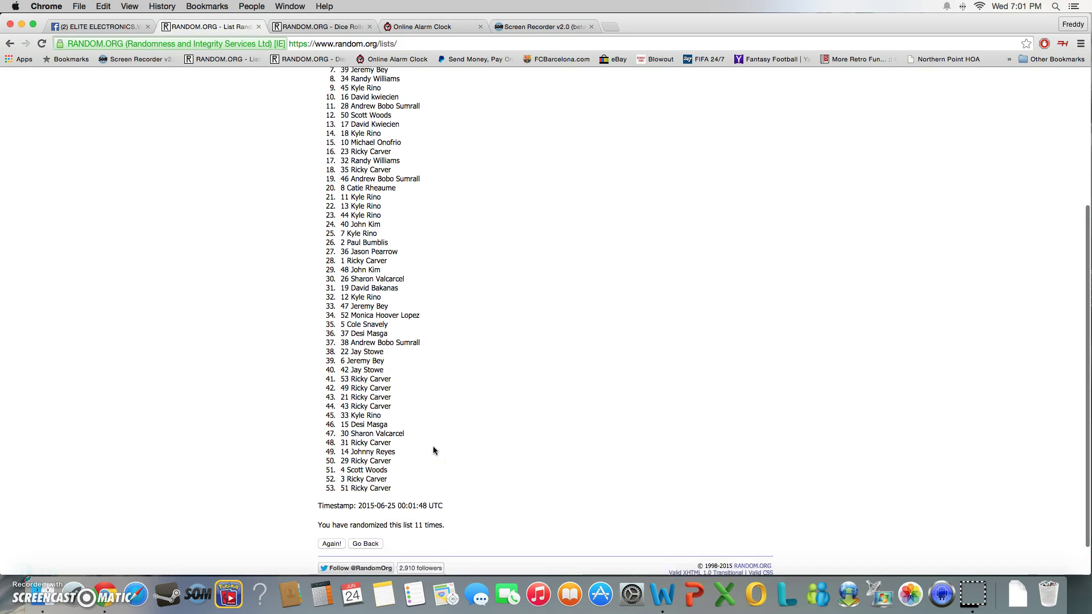
left_click_drag(414, 518, 455, 518)
scroll(409, 506, "down", 1)
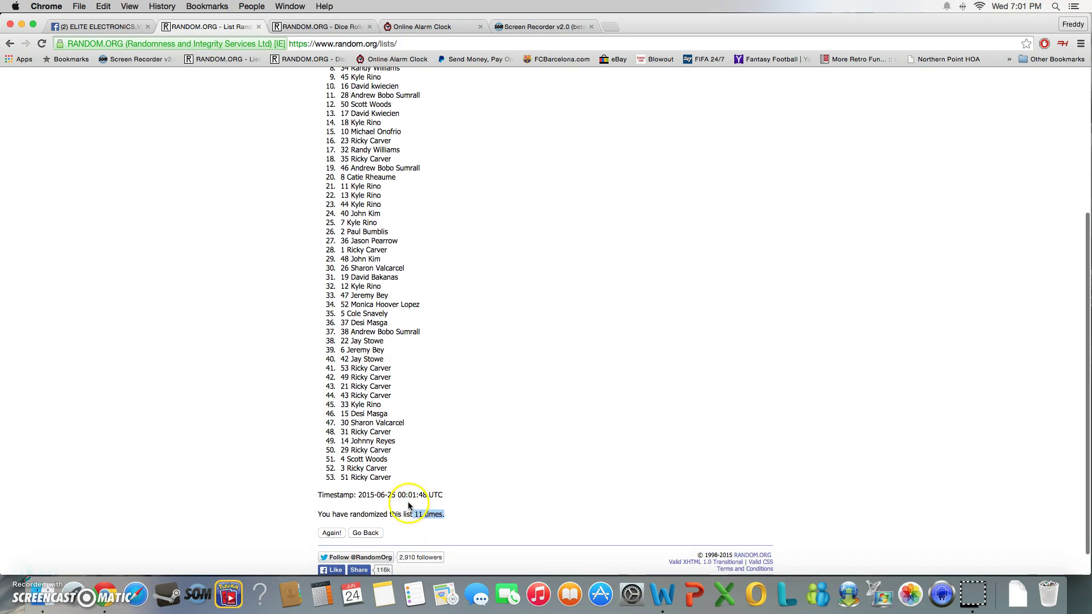
left_click_drag(400, 495, 437, 494)
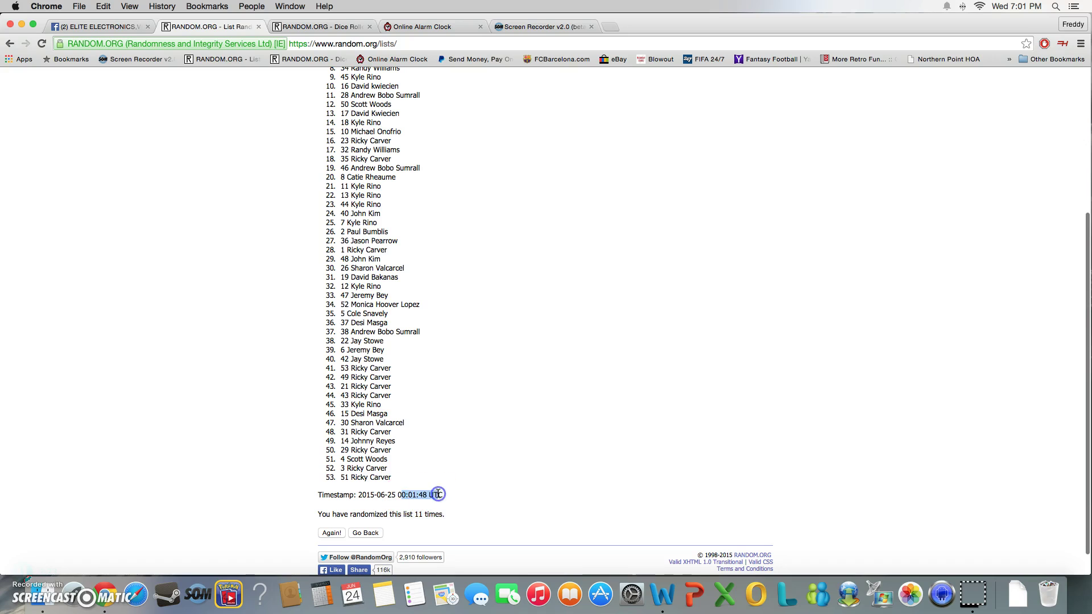
left_click(416, 27)
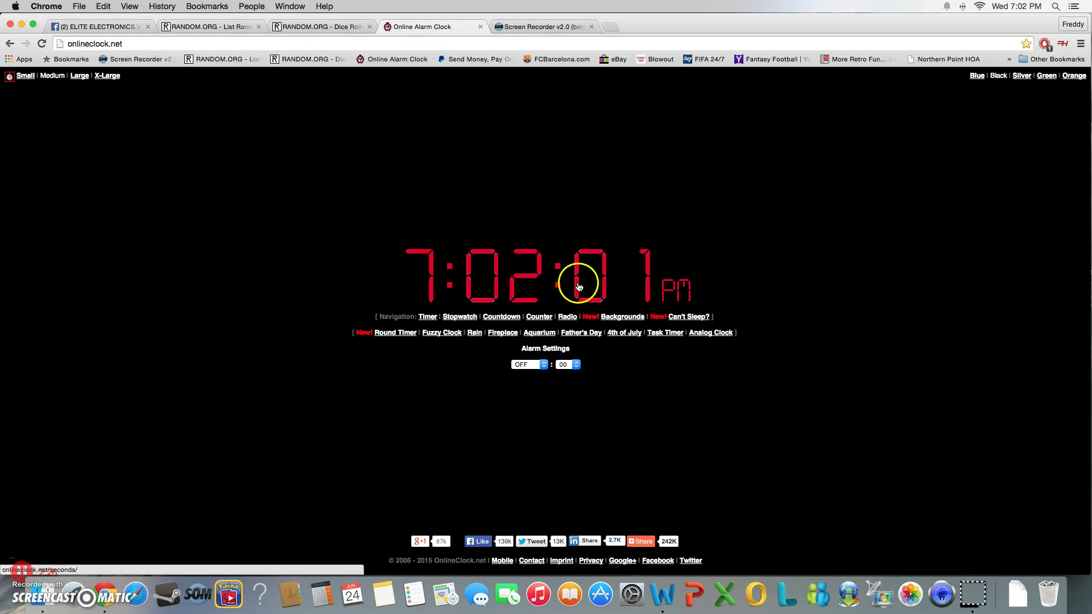
left_click(307, 26)
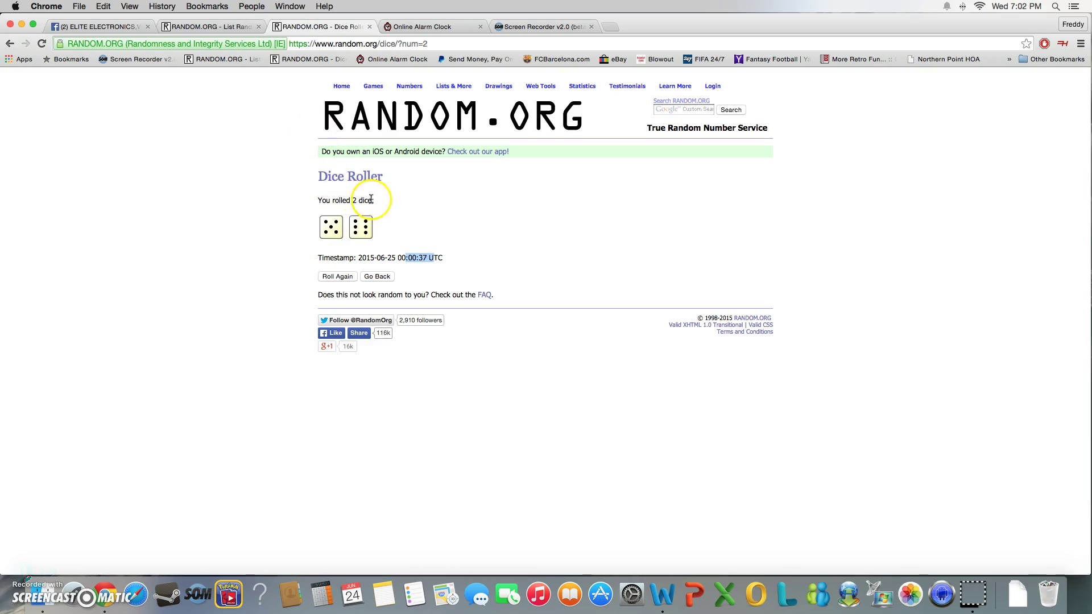
left_click(227, 25)
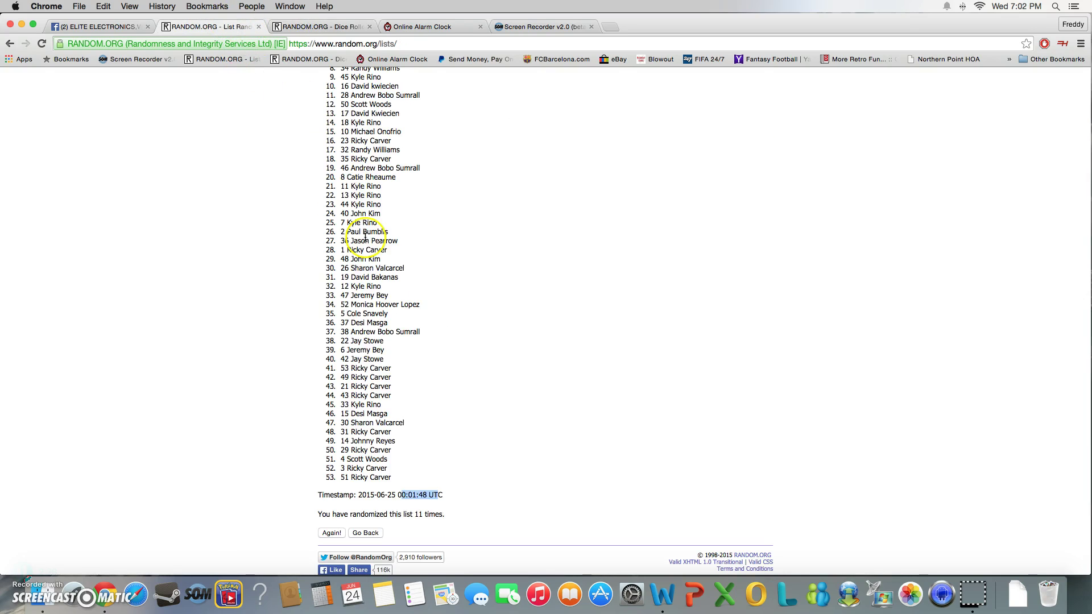
left_click_drag(412, 514, 450, 521)
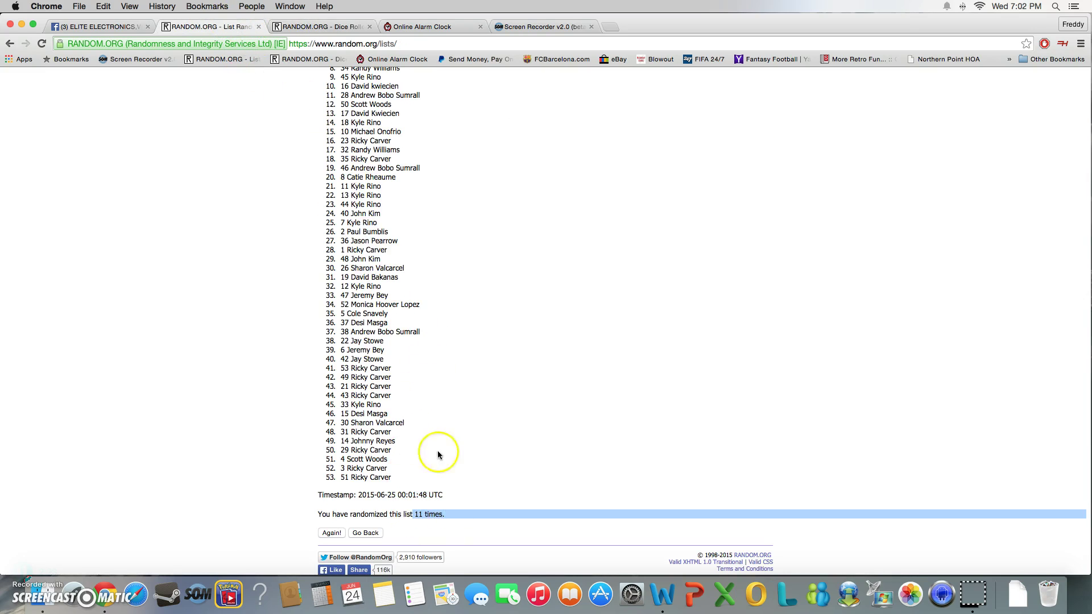
scroll(329, 183, "up", 5)
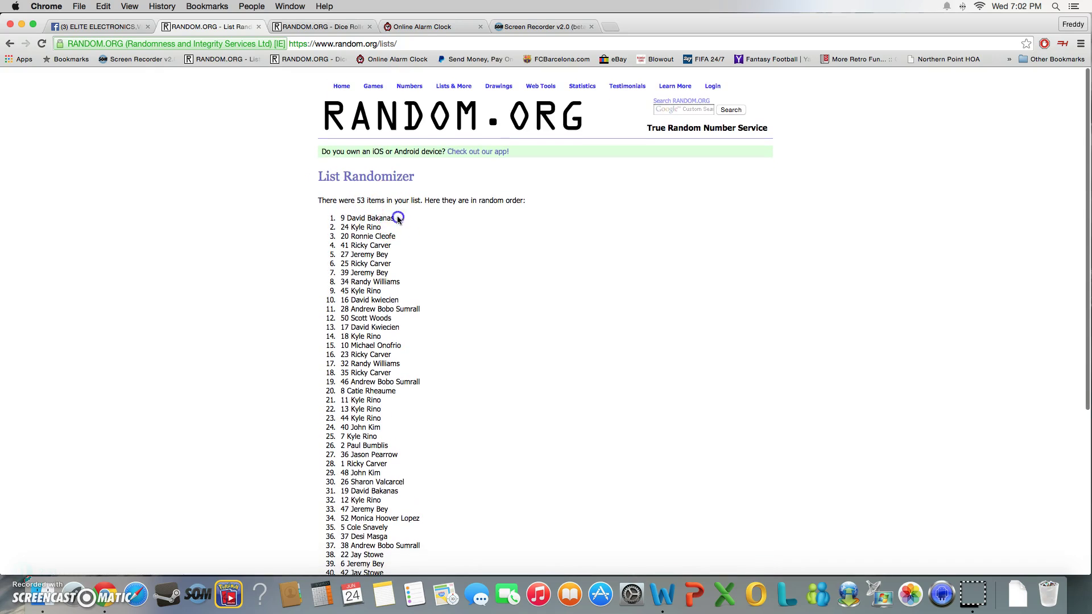
Step: Comment 'done' on the Apple Watch raffle post and check the online clock
left_click(98, 27)
scroll(341, 376, "down", 5)
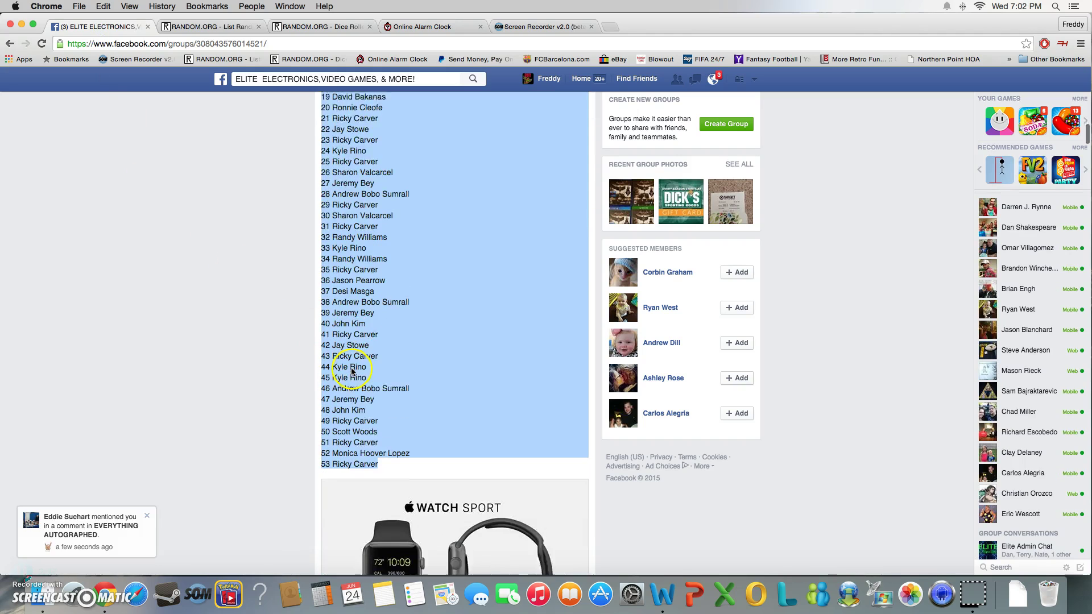
scroll(354, 365, "down", 1)
scroll(365, 390, "down", 4)
scroll(382, 390, "down", 1)
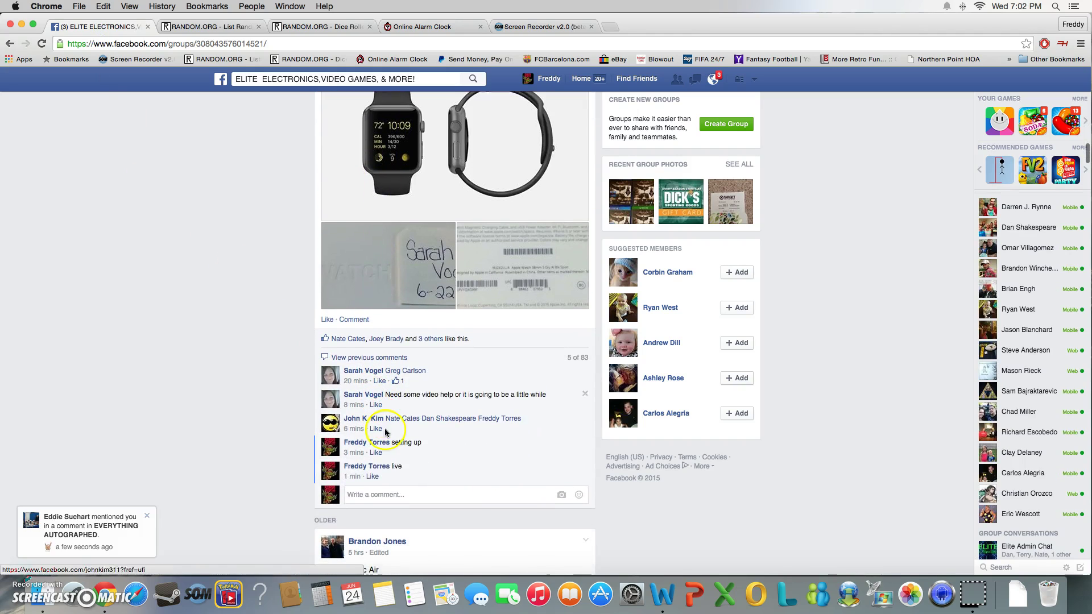
left_click(392, 494)
type("done")
key("Return")
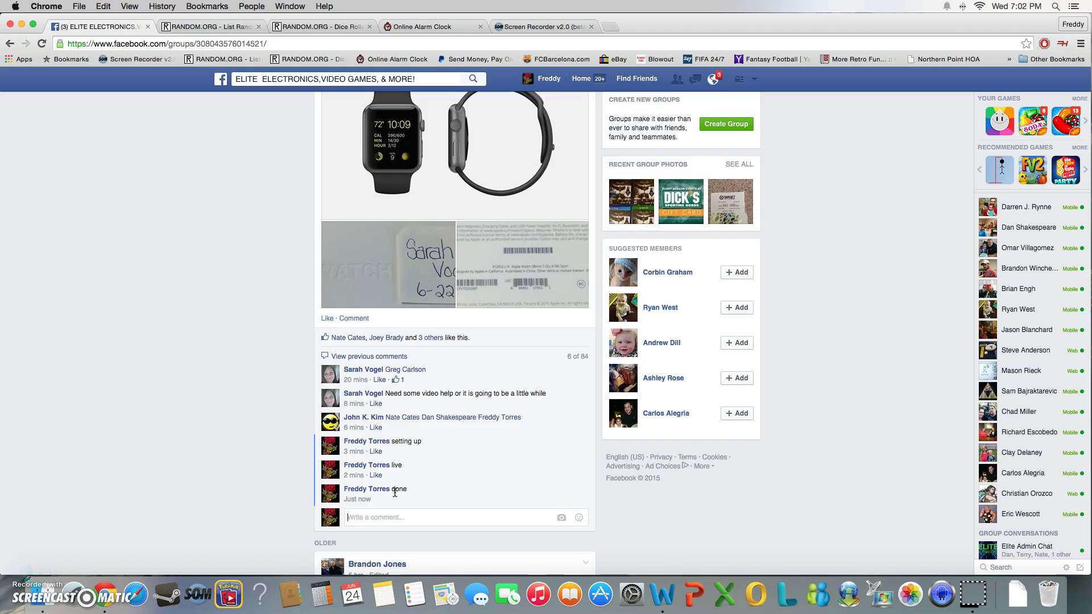
mouse_move(357, 499)
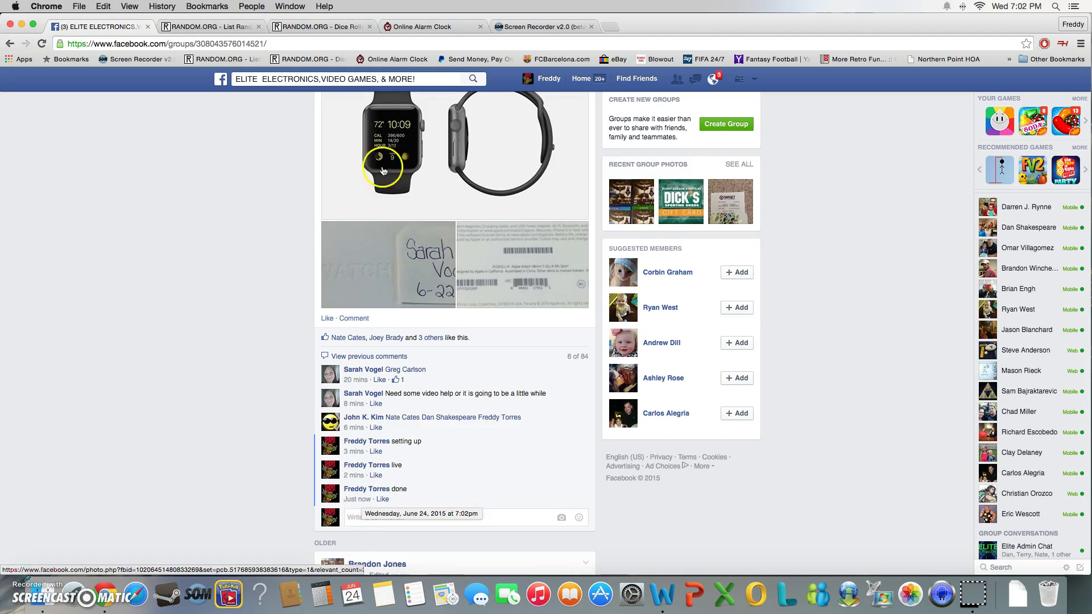
left_click(406, 28)
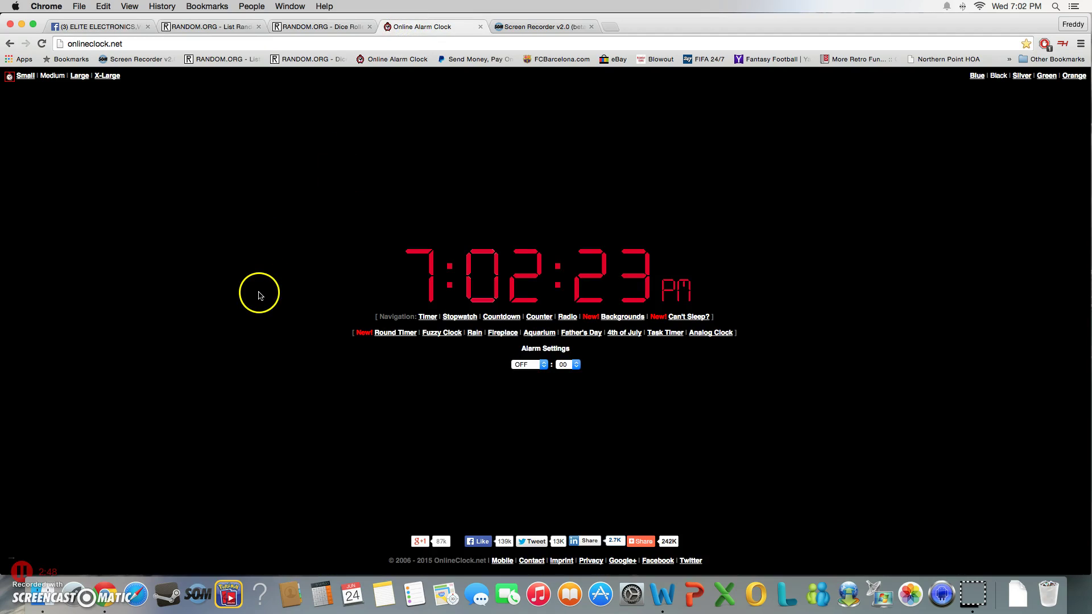